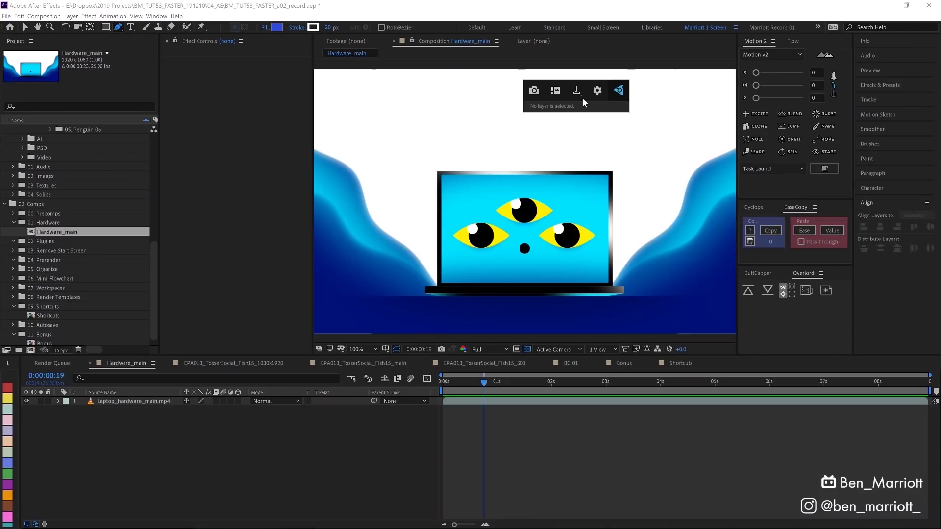
- Copy the current Hardware_main frame to the clipboard and paste it into the blank Photoshop document
left_click(578, 93)
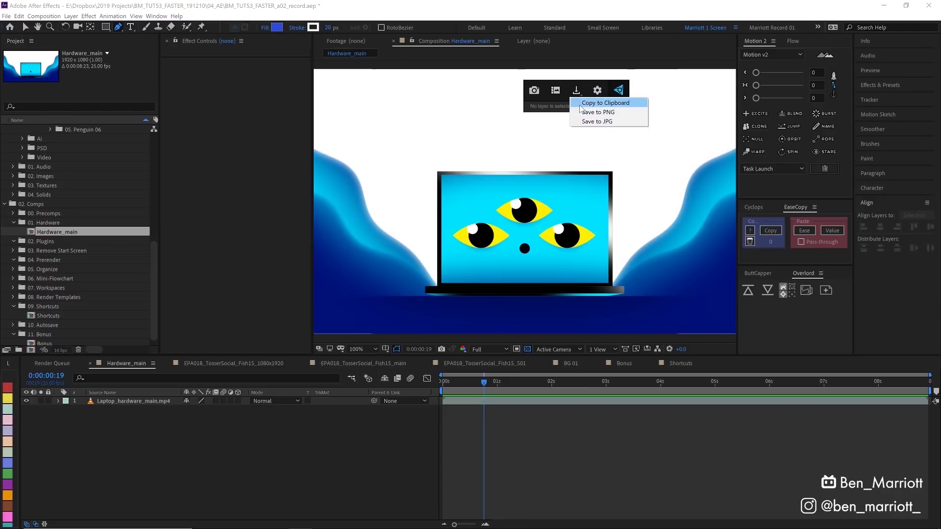
left_click(588, 99)
key("alt+Tab")
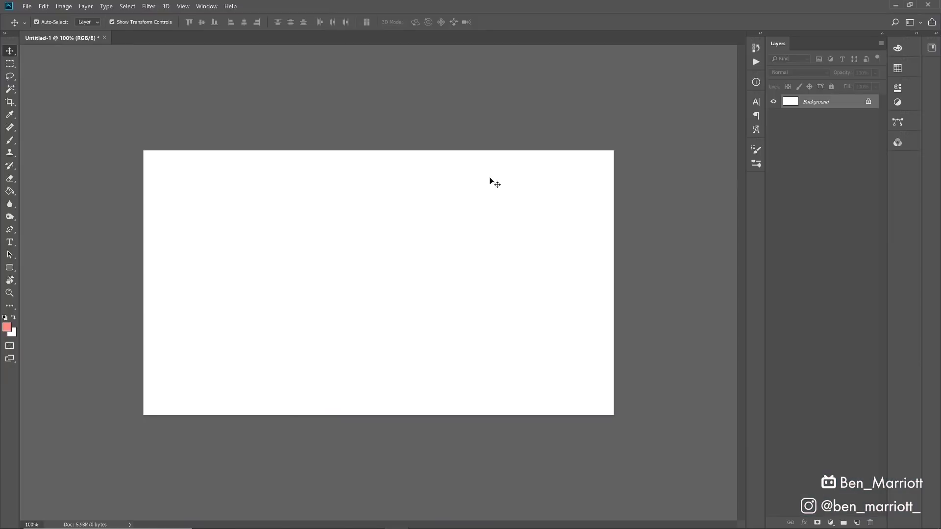
key("ctrl+v")
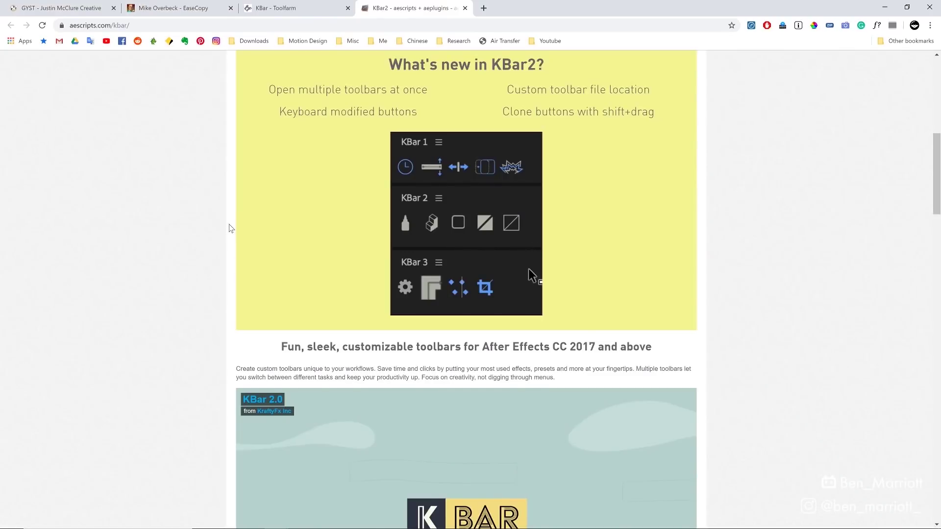
- Scroll down the KBar product page, then change the laptop layer's label colour to brown
scroll(231, 227, "down", 1)
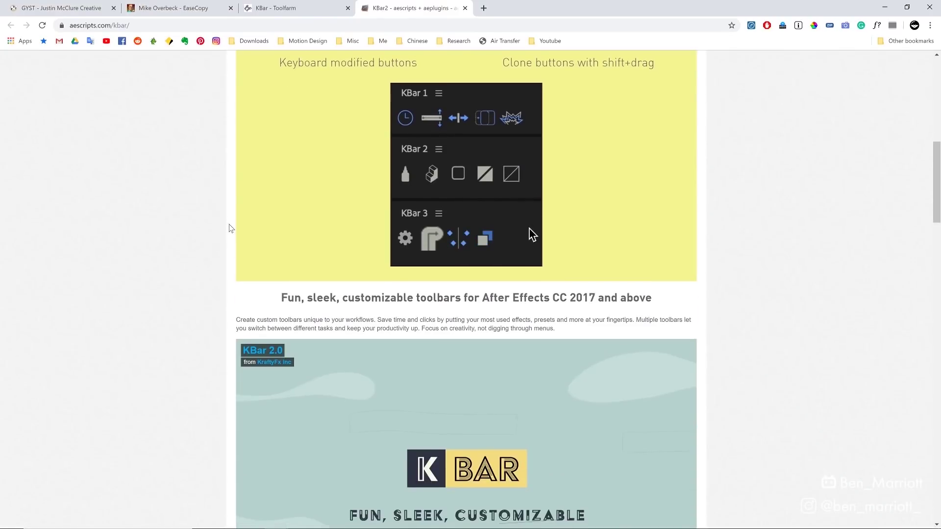
scroll(231, 227, "down", 5)
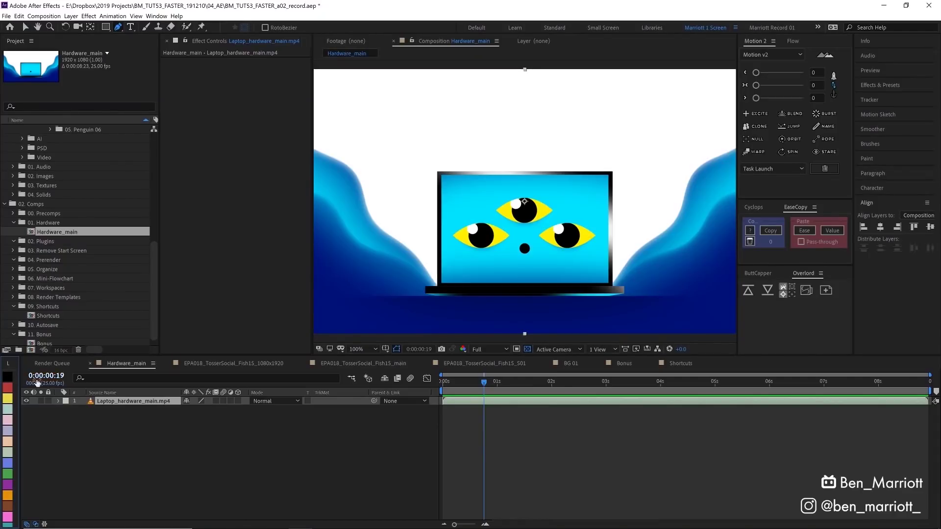
left_click(8, 506)
- Change the layer label to purple and push the selected arrow artwork to After Effects
left_click(8, 485)
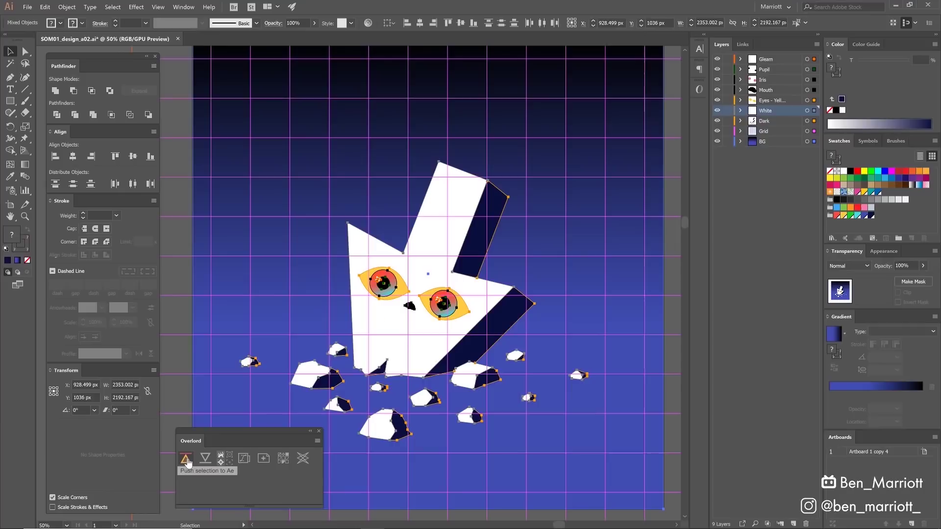
left_click(182, 459)
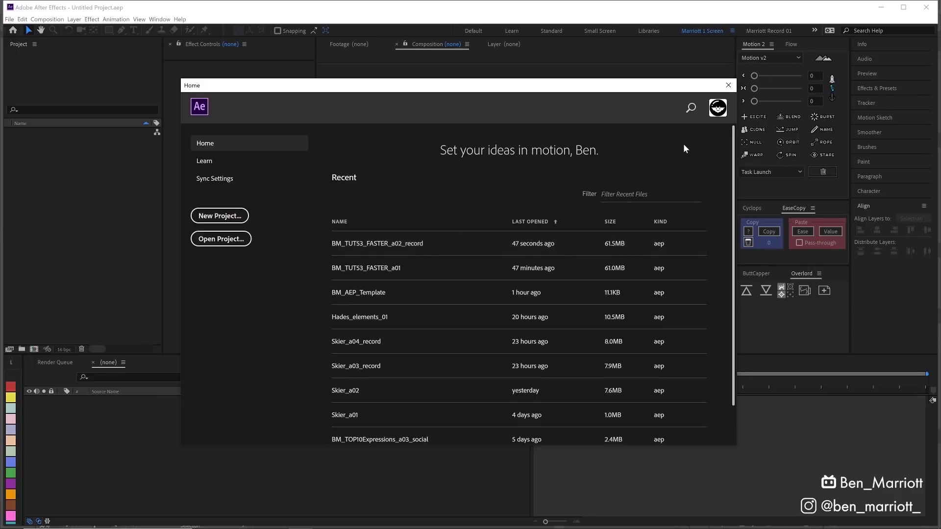
- Close the Home window and uncheck Enable Home Screen in General preferences
left_click(728, 85)
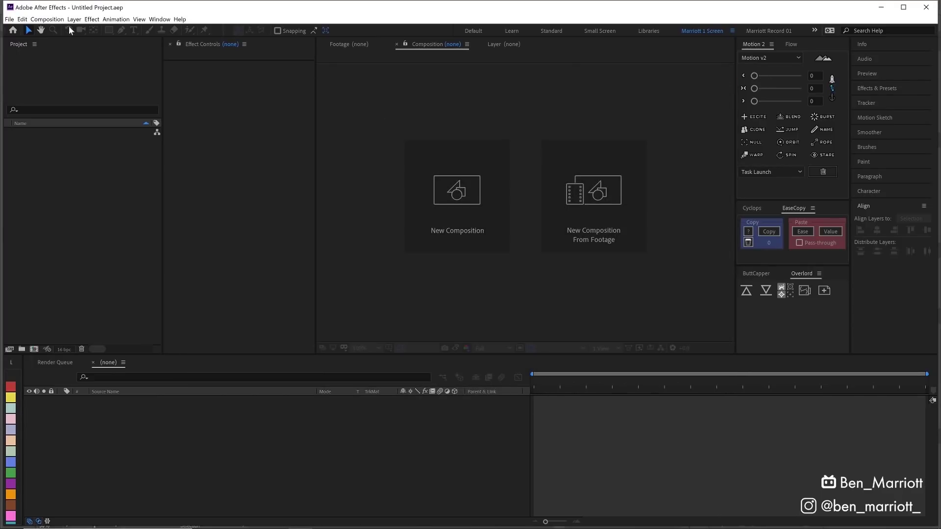
left_click(23, 20)
mouse_move(63, 245)
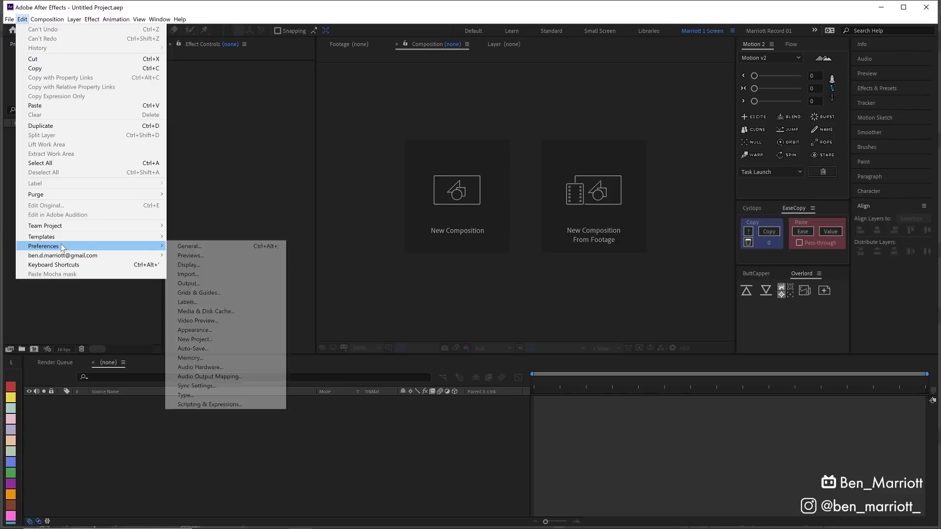
left_click(209, 247)
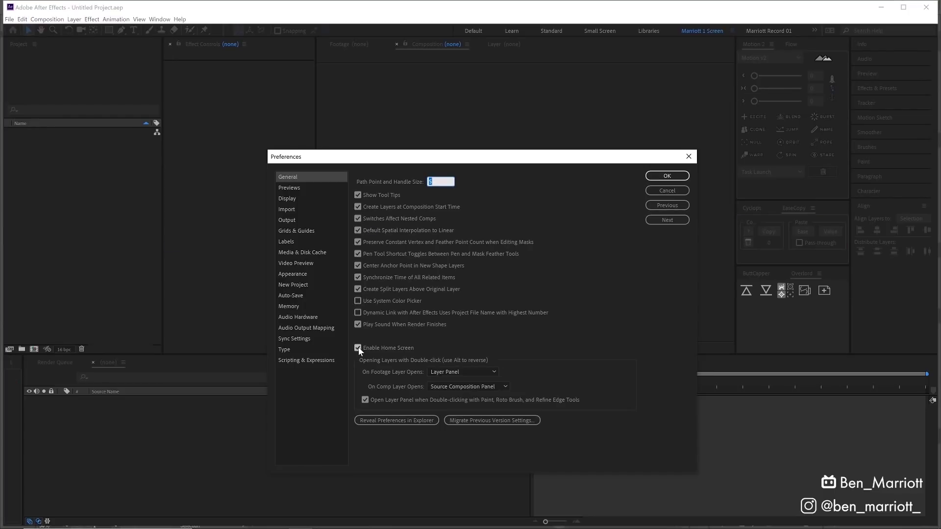
left_click(358, 348)
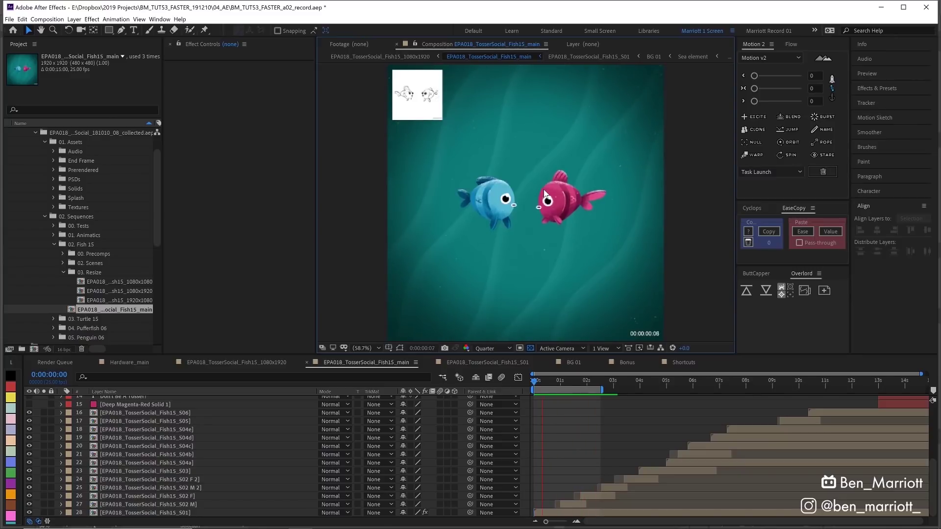
- Scrub the fish animation to 0:00:01:00, then switch to the BG 01 composition
mouse_move(561, 382)
left_mouse_down()
mouse_move(548, 382)
mouse_move(573, 384)
left_mouse_up()
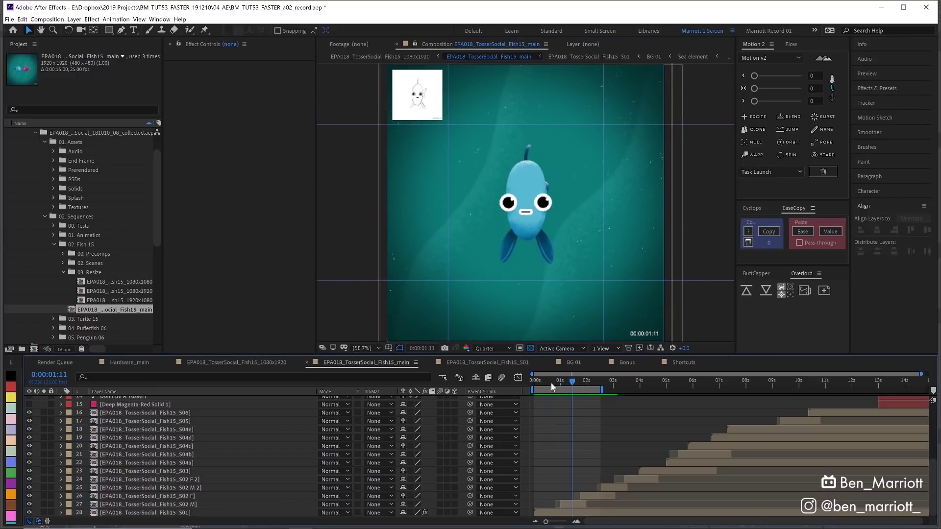
left_click_drag(557, 383, 566, 388)
key("Page_Up")
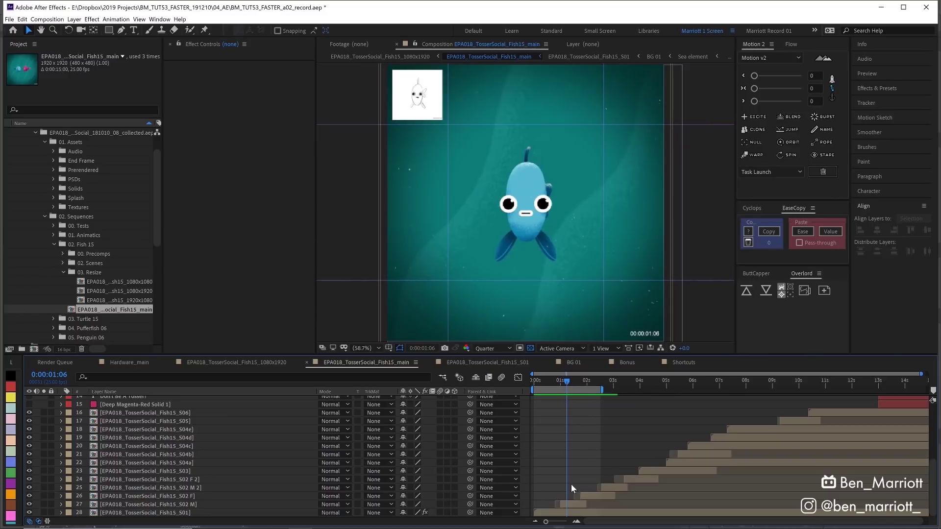
left_click(573, 362)
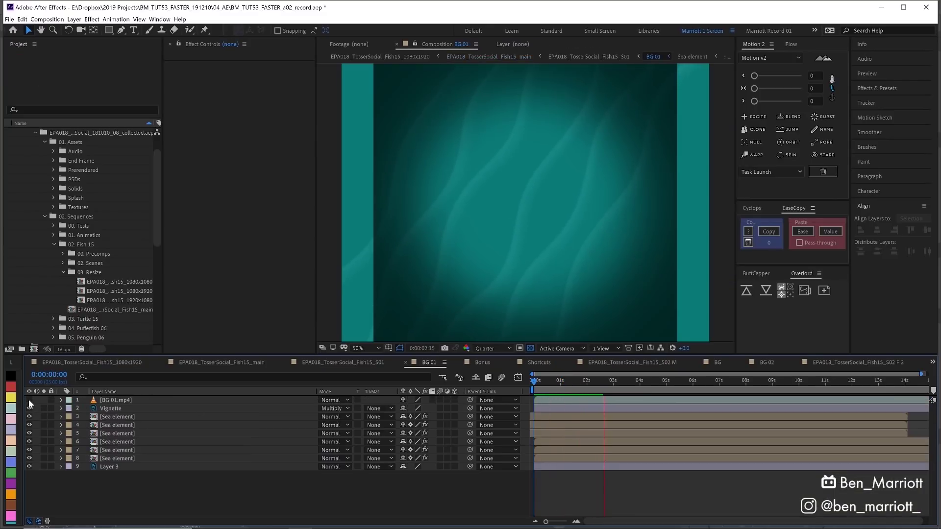
- Solo the BG 01.mp4 layer's visibility and preview it from the composition start
key("space")
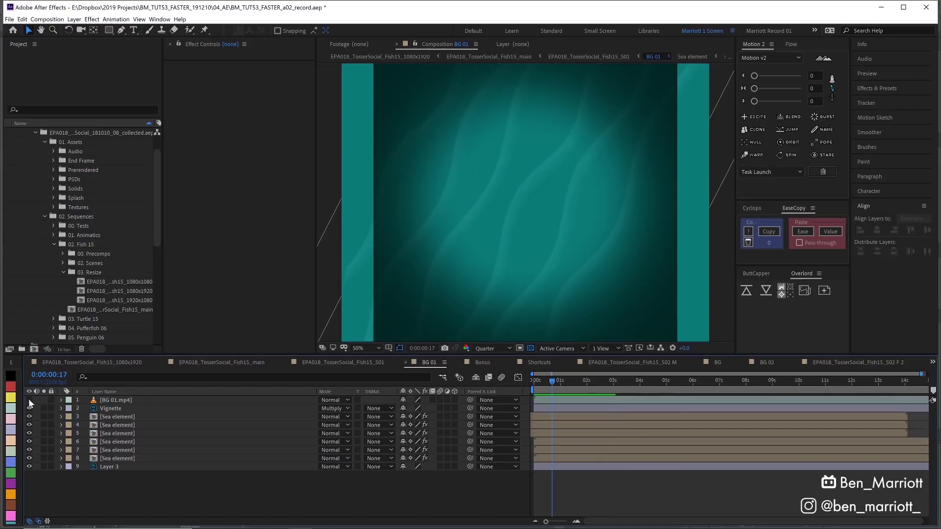
left_click(29, 400, "alt")
left_click_drag(546, 380, 512, 387)
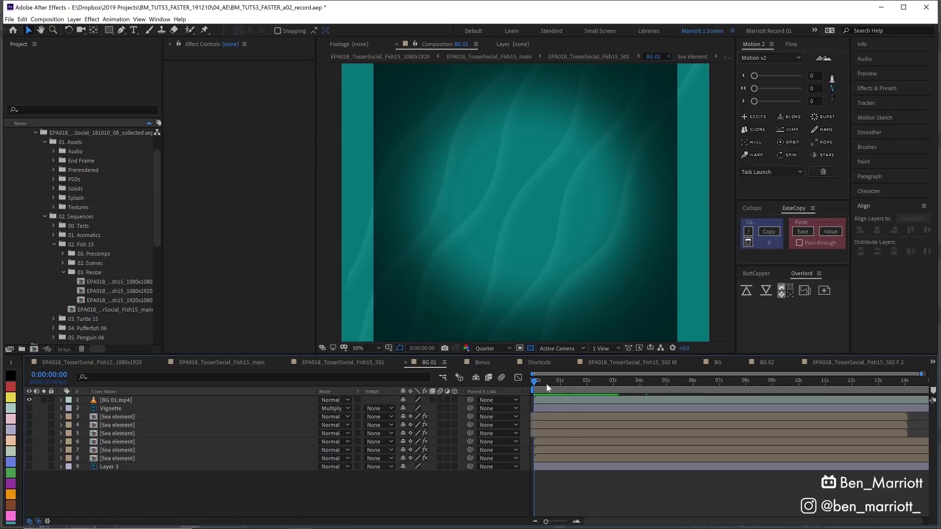
key("space")
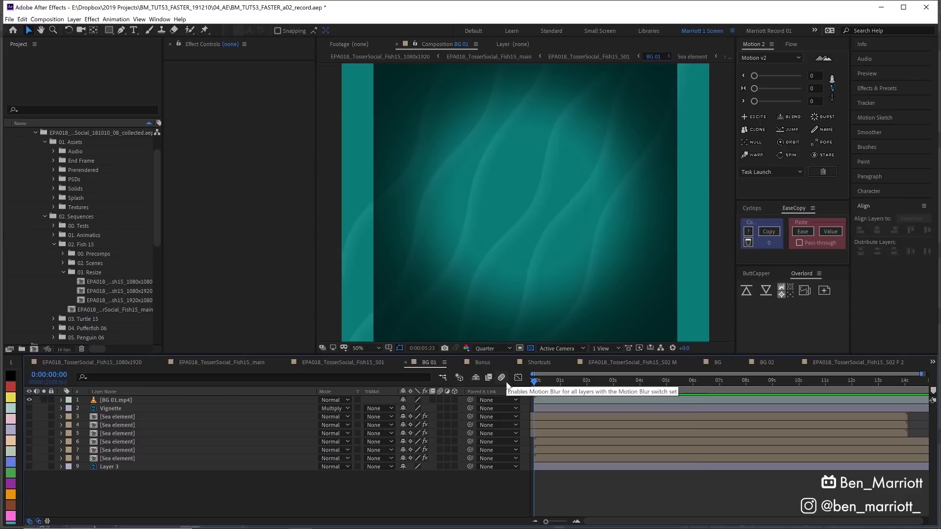
key("space")
key("space")
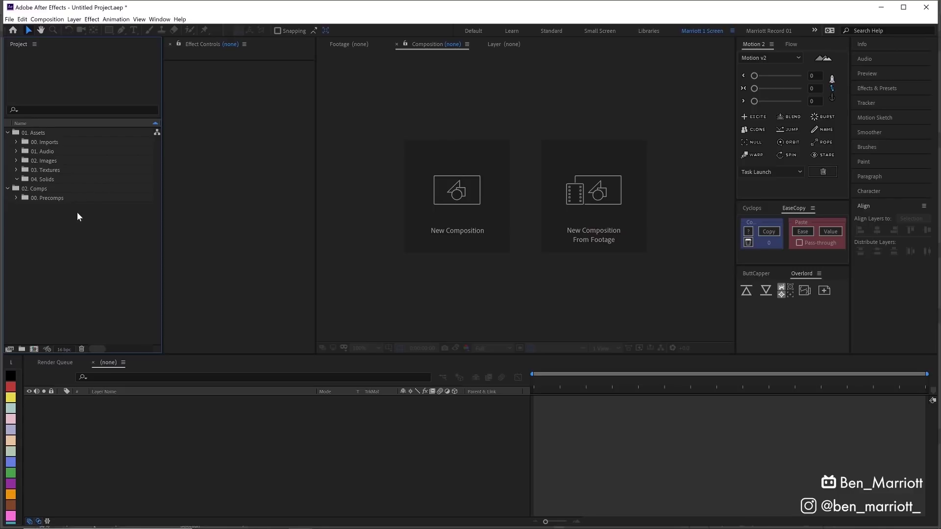
- Select the 01. Assets and 02. Comps folders, then expand 01. Audio to show Mix, Music and VO
left_click(32, 132)
left_click(33, 188)
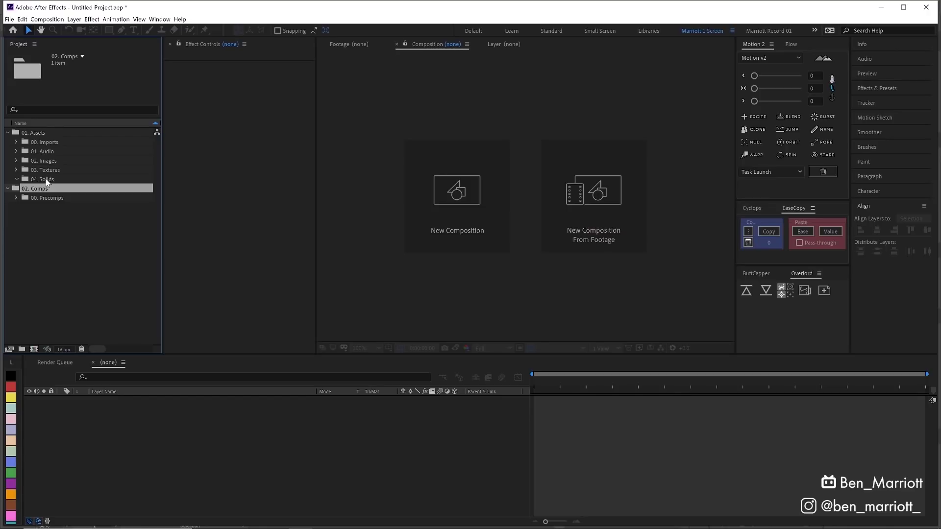
left_click(16, 151)
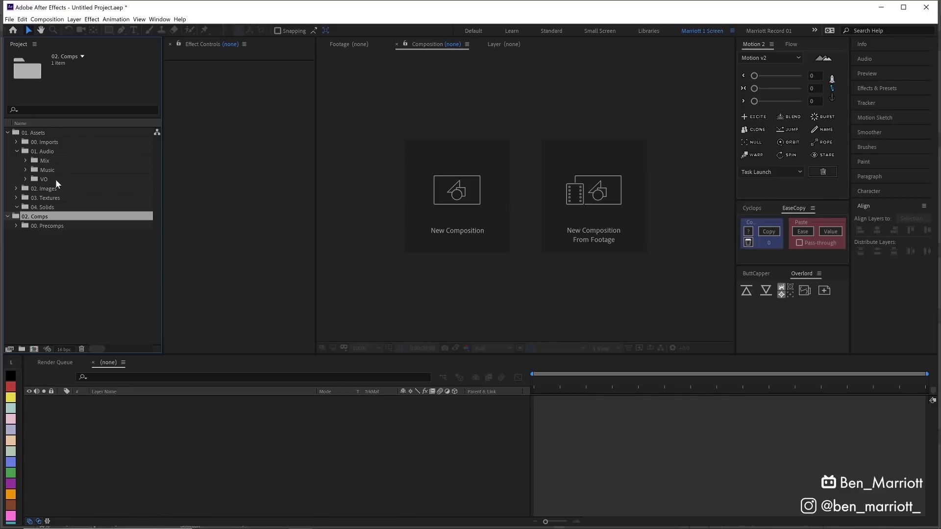
- Deselect all, then set BM_AEP_Template.aep as the New Project template and close Preferences
key("ctrl+shift+a")
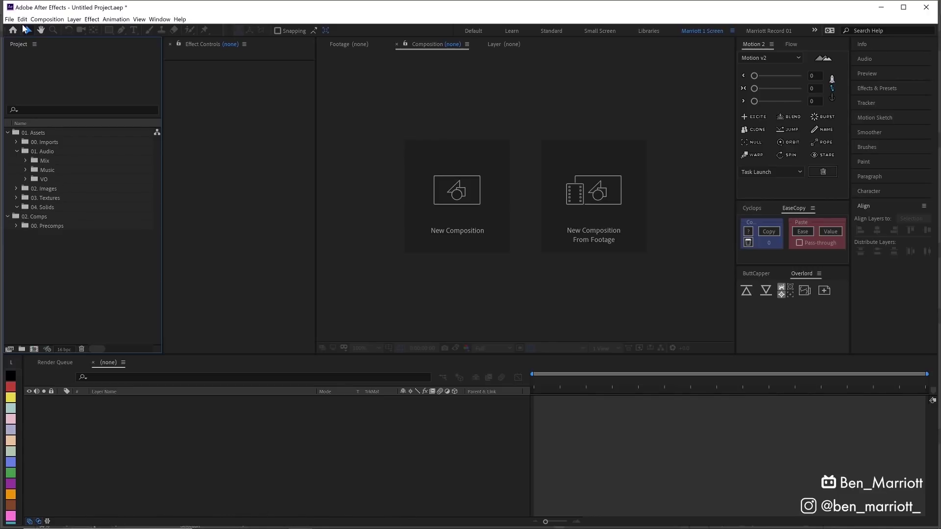
left_click(22, 19)
mouse_move(117, 249)
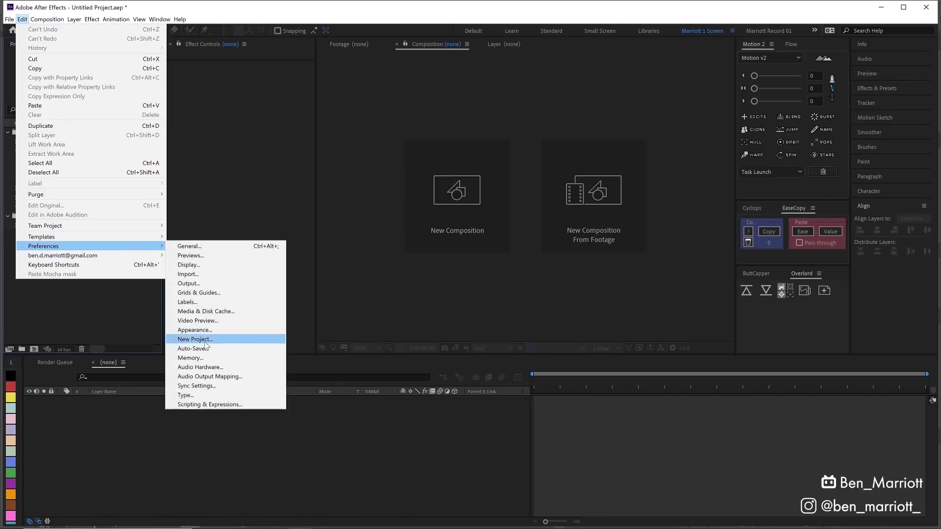
left_click(206, 344)
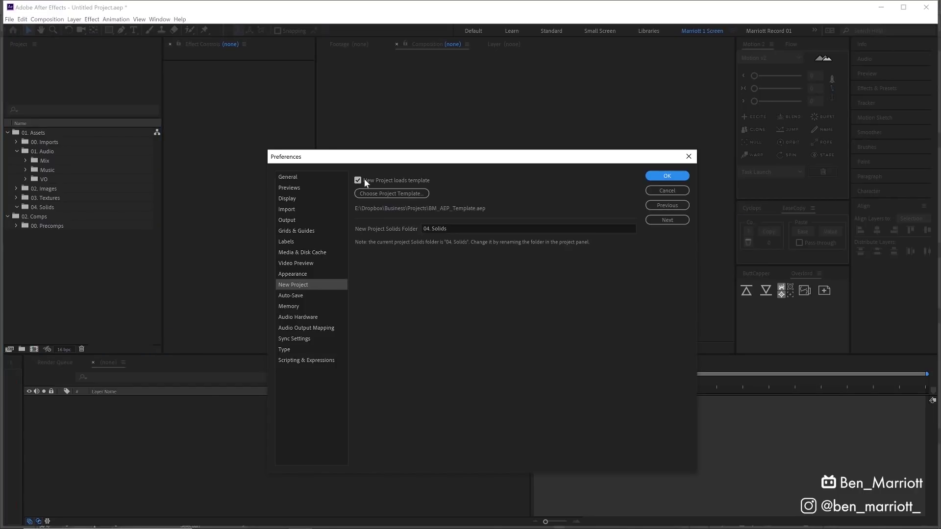
left_click(375, 191)
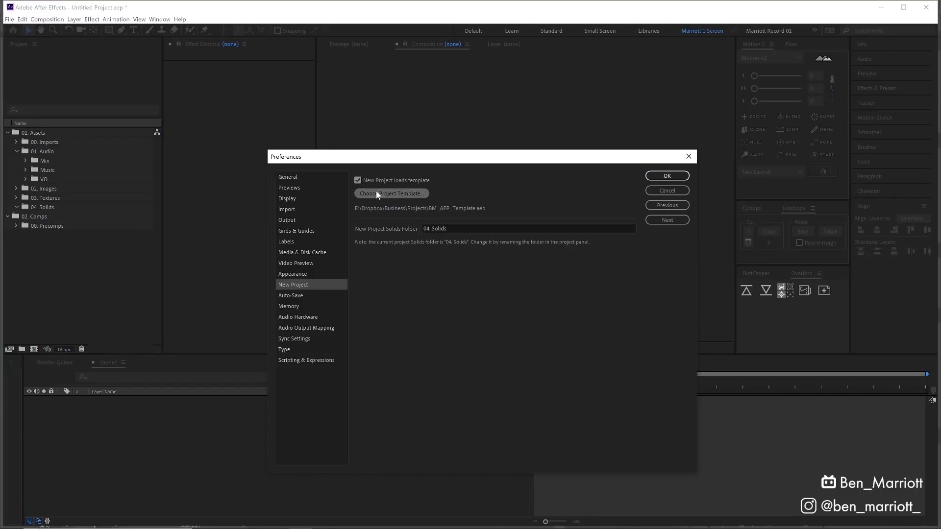
left_click(392, 240)
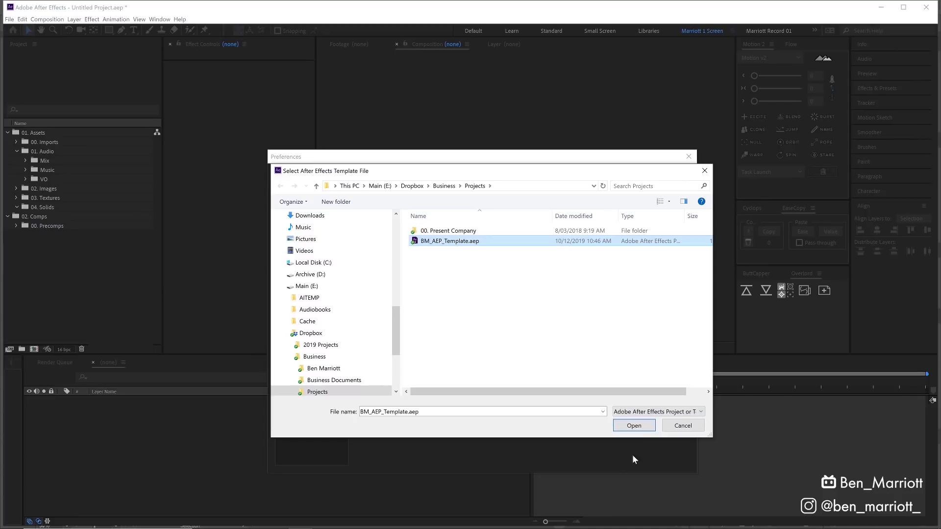
left_click(639, 427)
key("Return")
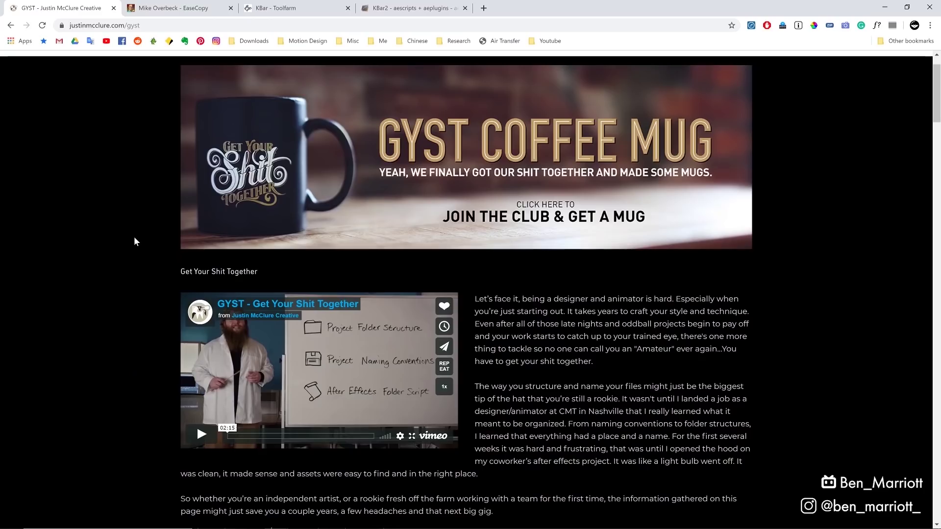
- Scroll the GYST page down to the free downloads and the other pros' profile cards
scroll(133, 236, "down", 1)
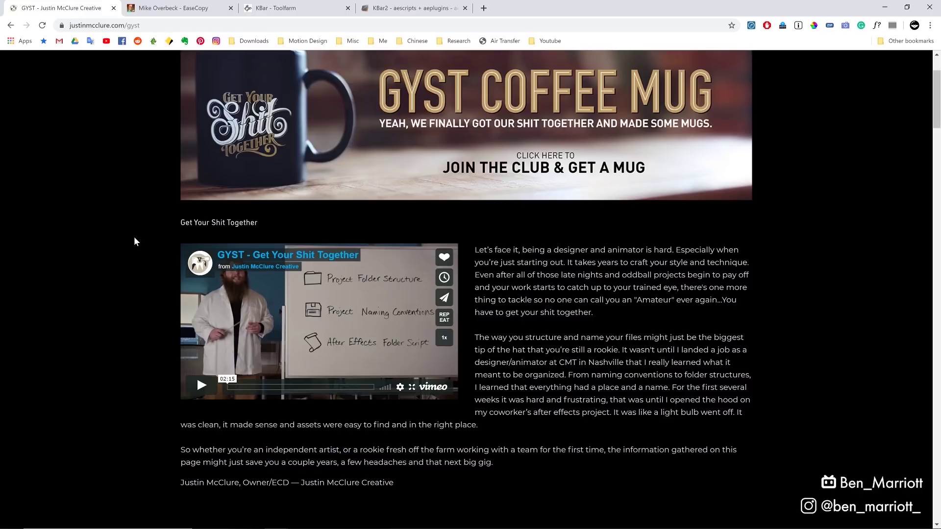
scroll(134, 236, "down", 8)
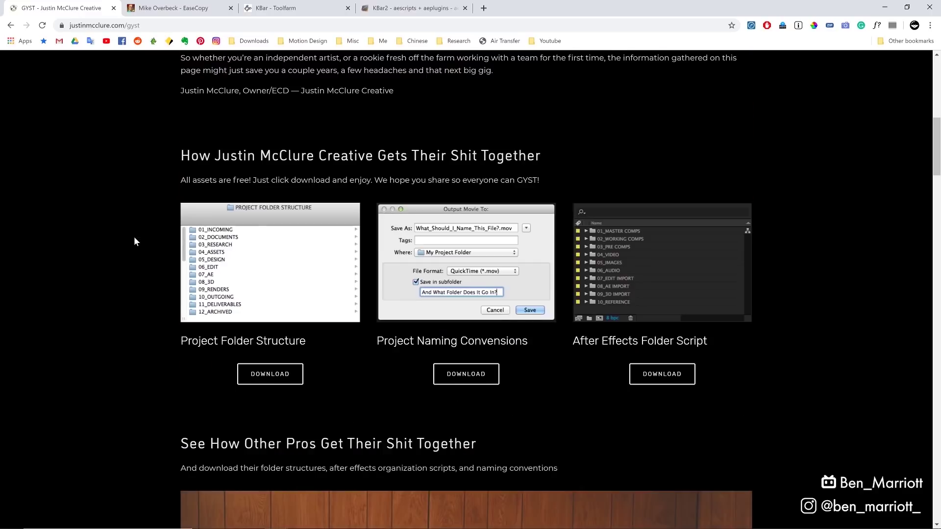
scroll(134, 236, "up", 2)
scroll(134, 237, "down", 1)
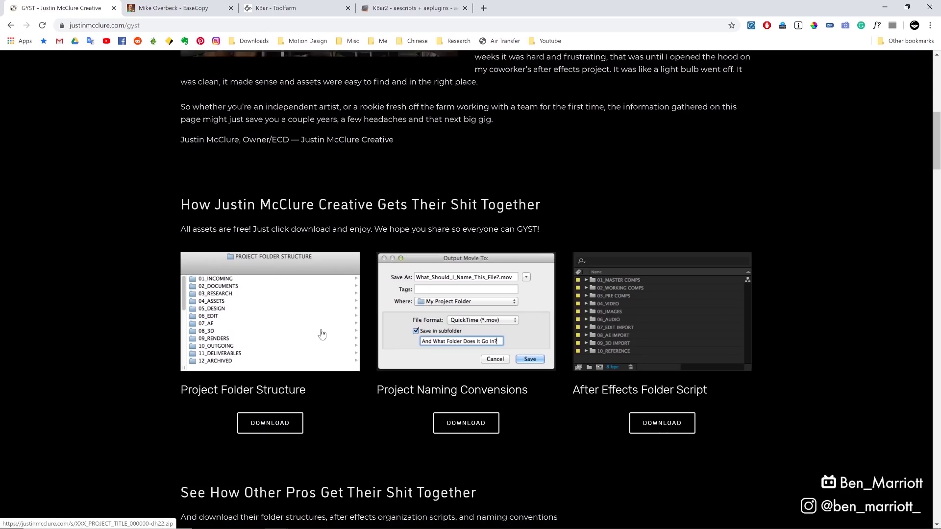
scroll(199, 314, "down", 10)
scroll(197, 311, "down", 2)
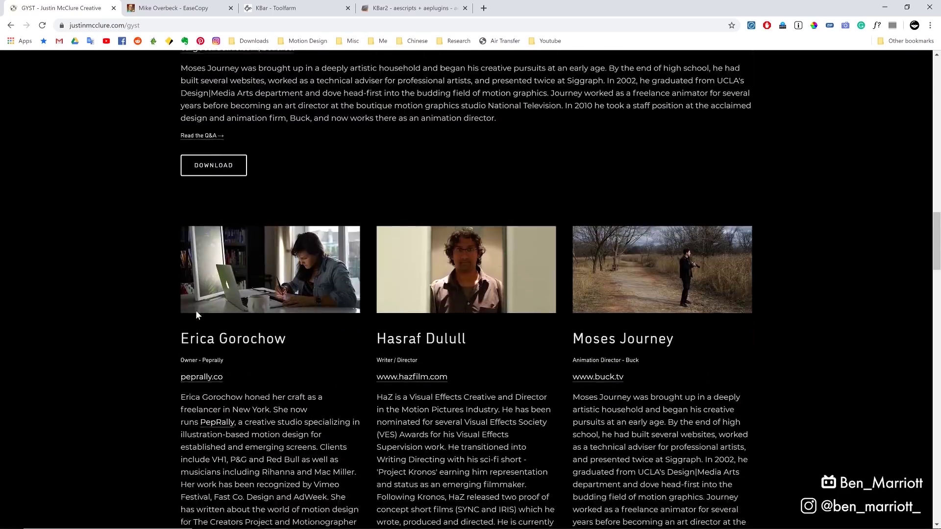
scroll(466, 289, "down", 3)
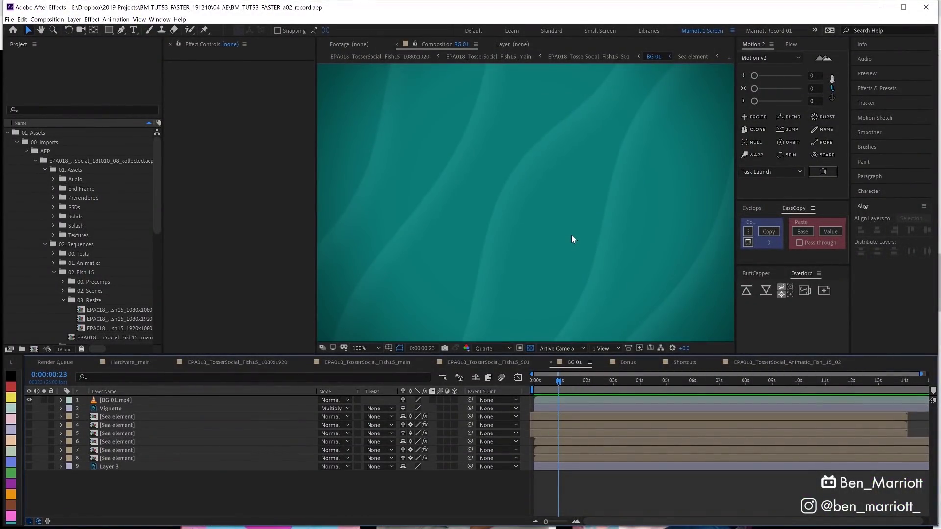
- Open the BG 01 Composition Mini-Flowchart with a Tab press
key("Tab")
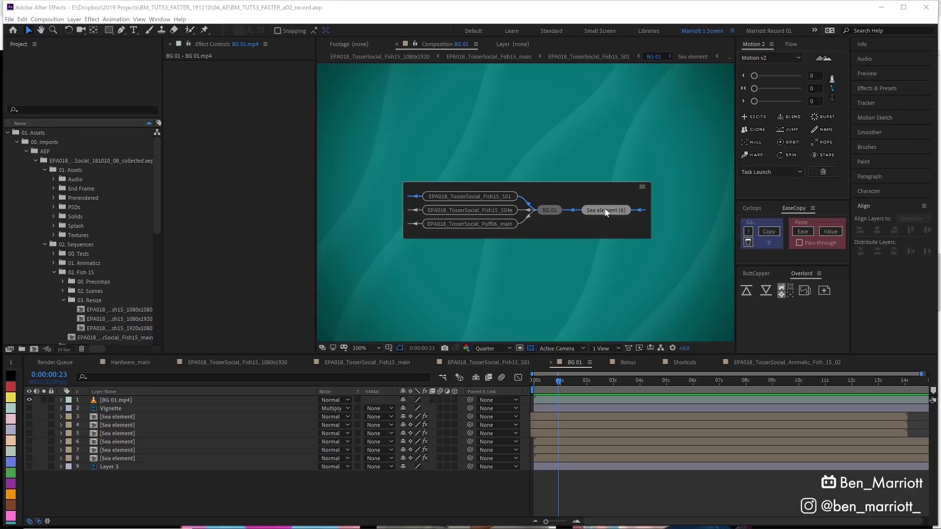
- Open EPA018_TosserSocial_Fish15_S01 and step through its mini-flowchart from BG 01 to Sea element
left_click(479, 196)
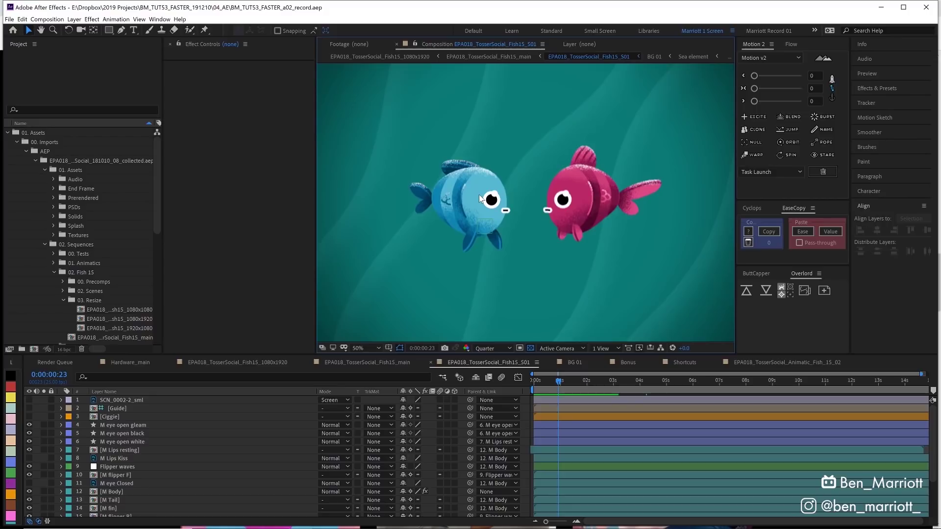
key("Tab")
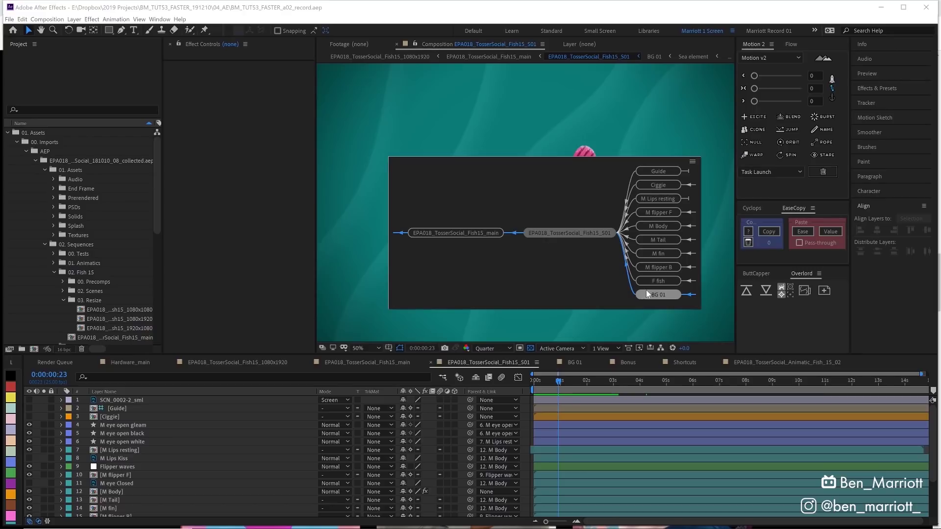
left_click(690, 295)
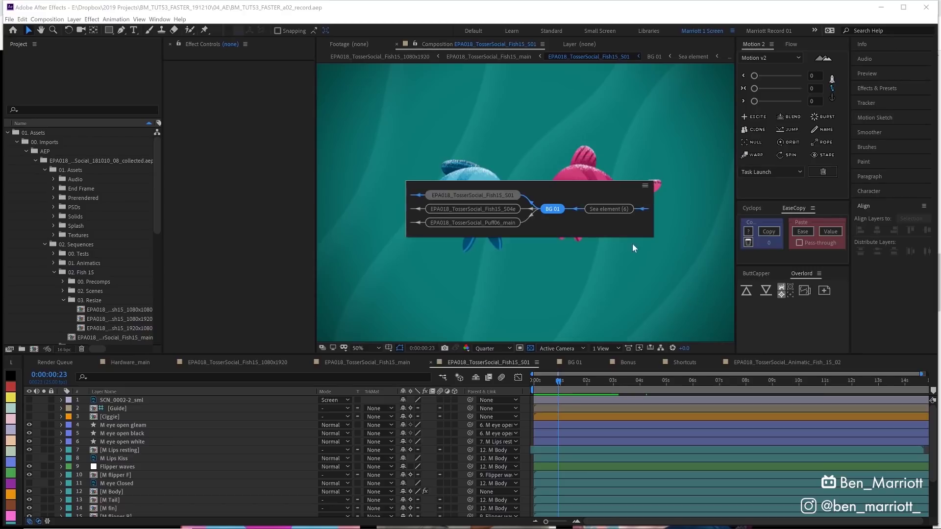
left_click(646, 207)
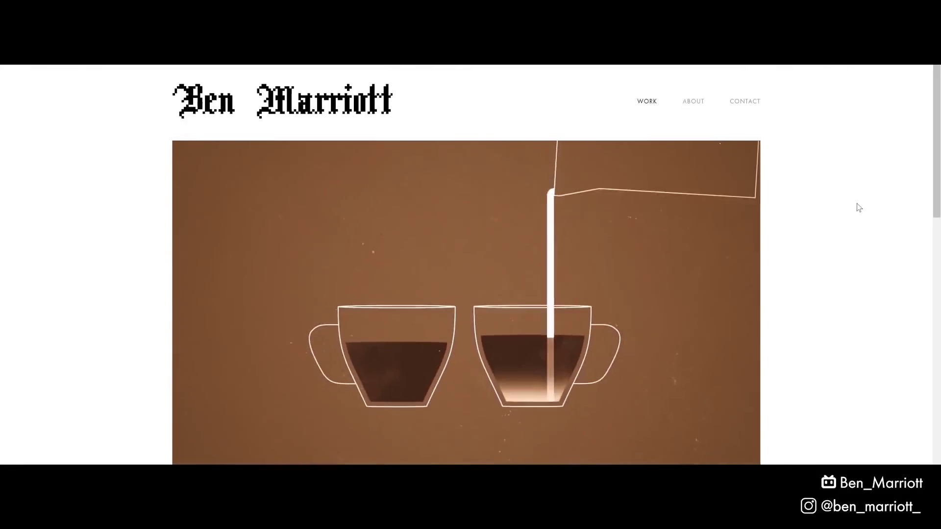
- Scroll down through the portfolio's project grid
scroll(859, 207, "down", 7)
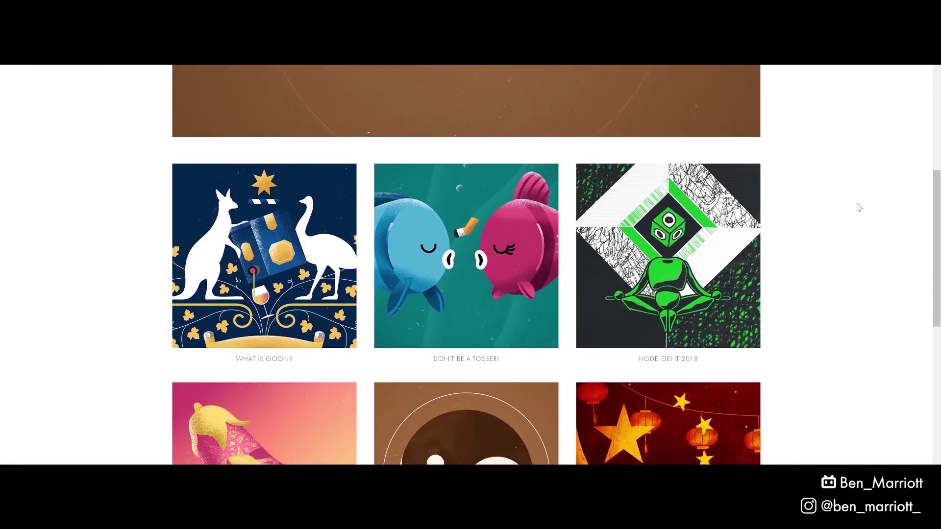
scroll(858, 207, "down", 6)
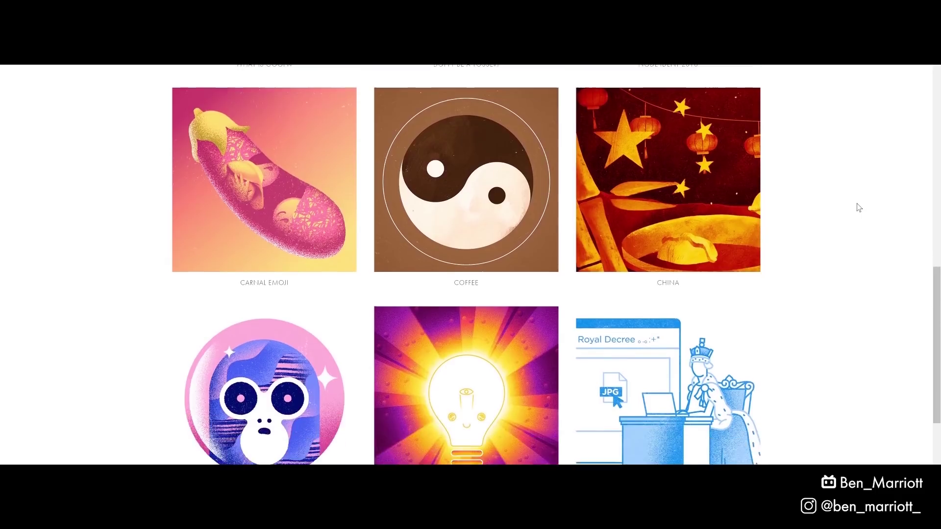
scroll(859, 208, "down", 6)
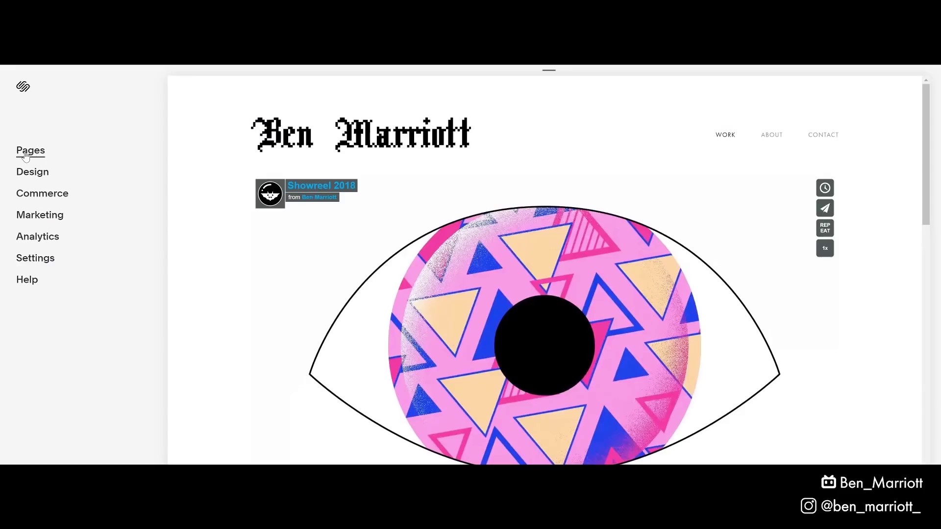
- Show the site's Pages list in the Squarespace editor and browse the template gallery
left_click(30, 149)
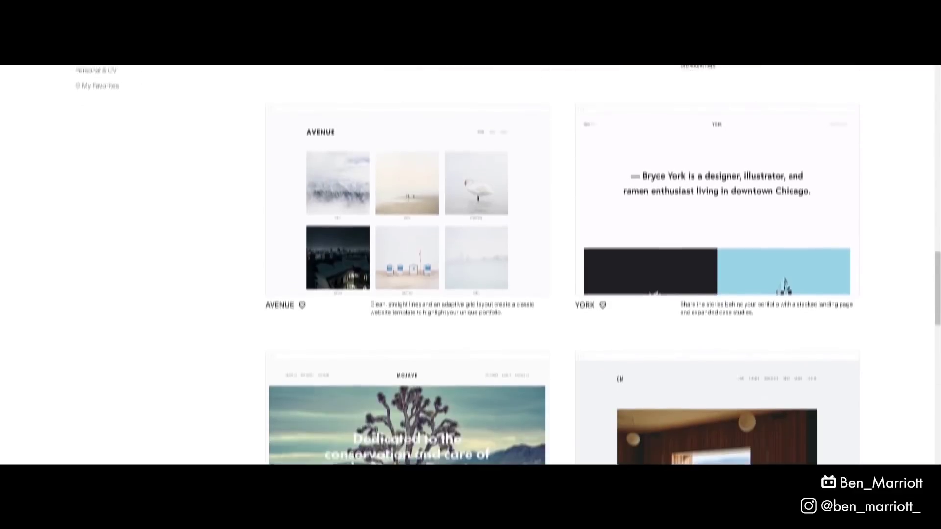
scroll(508, 265, "down", 9)
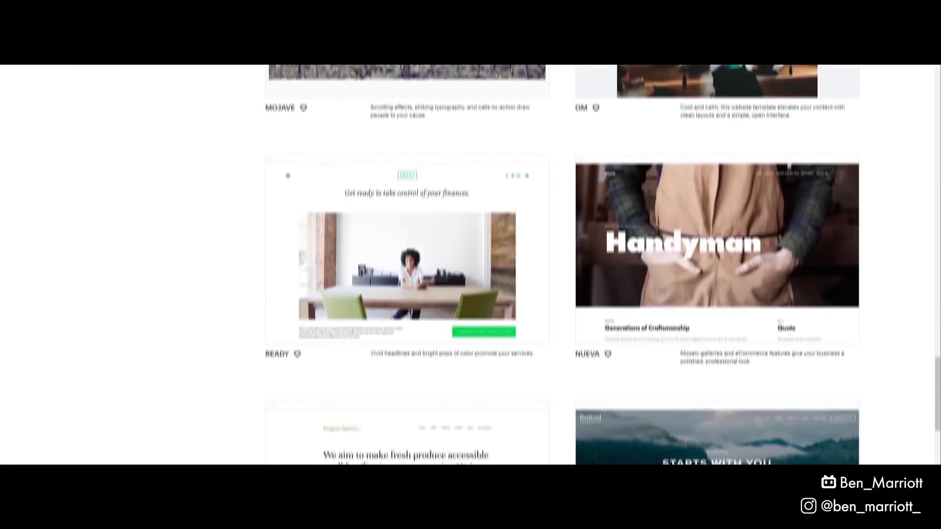
scroll(508, 264, "down", 4)
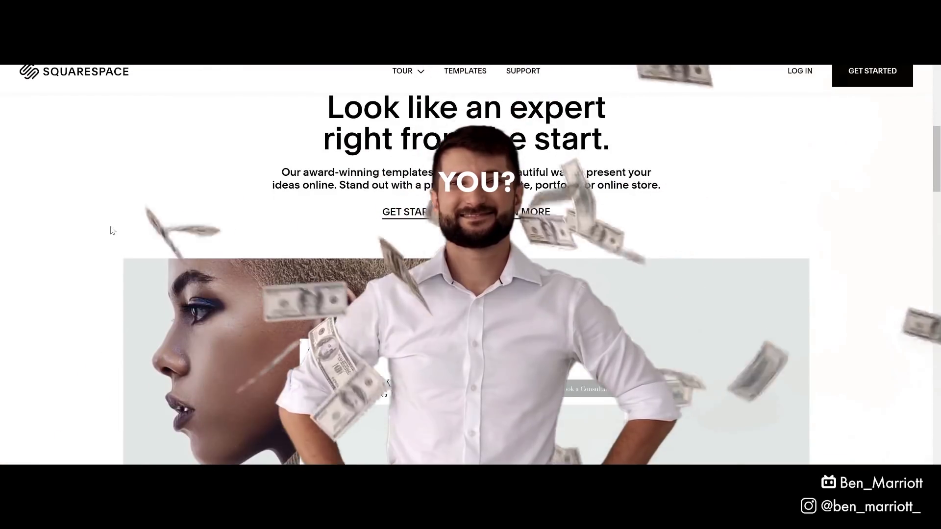
scroll(112, 231, "down", 3)
scroll(111, 231, "down", 6)
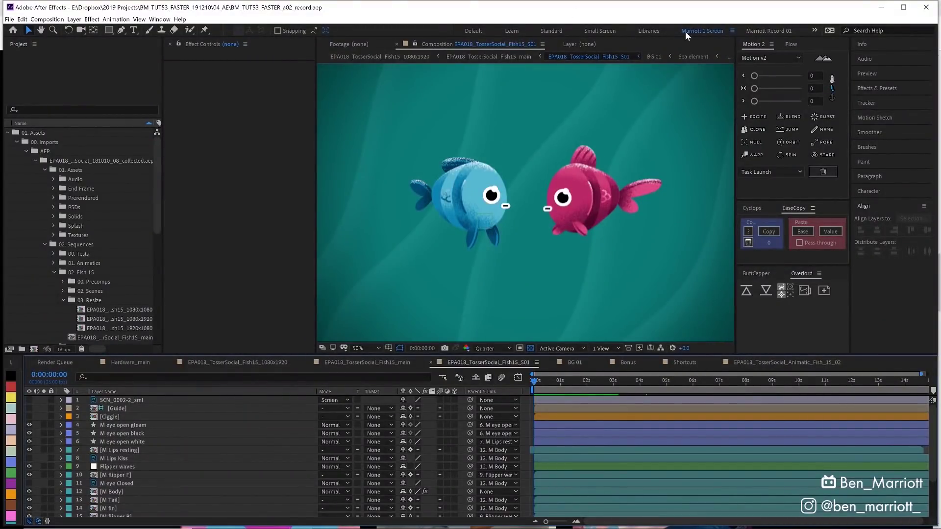
- Switch to Motion Tracking, close its Info panel, try the Shift+F10 Lumetri Scopes layout, return to Marriott 1 Screen
left_click(814, 29)
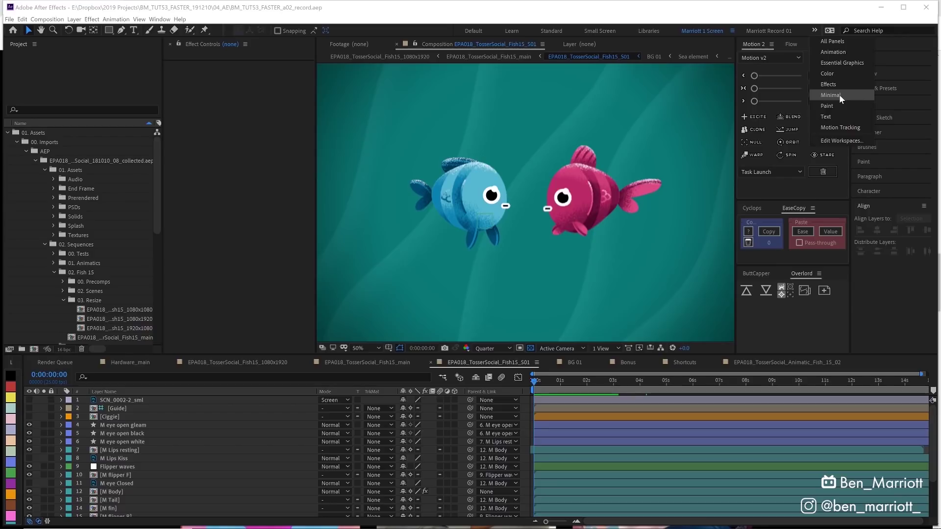
left_click(846, 127)
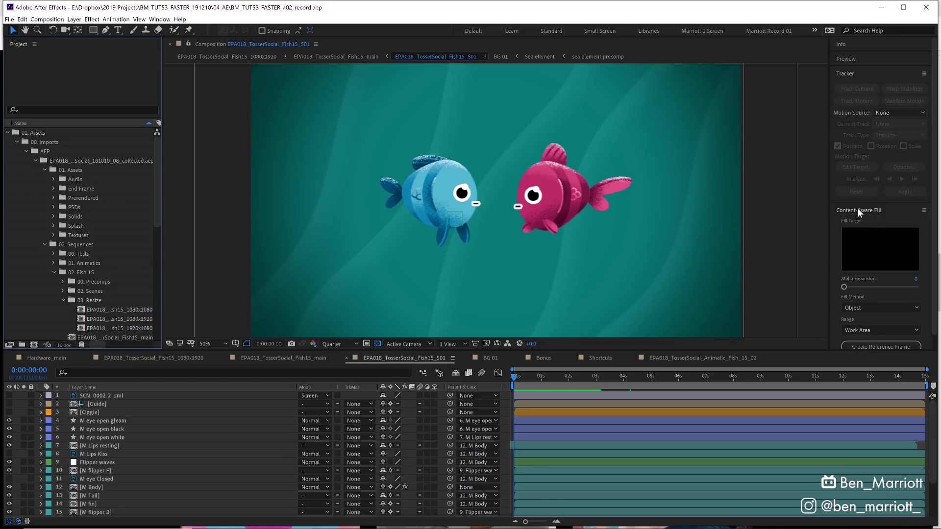
right_click(836, 44)
left_click(829, 73)
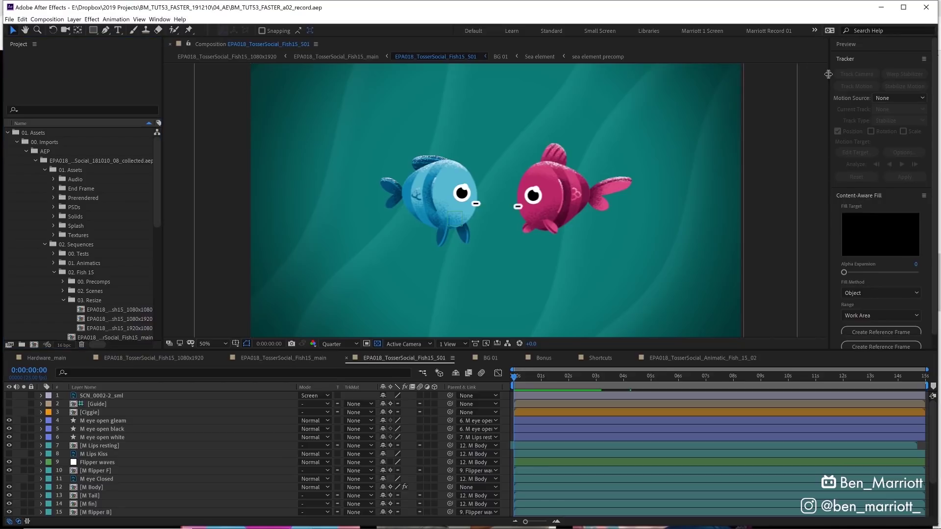
key("shift+F10")
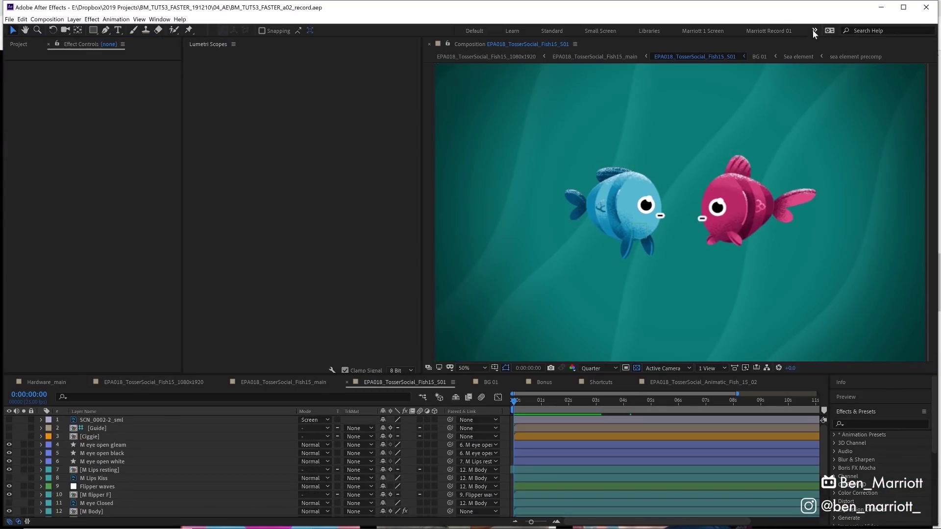
left_click(697, 31)
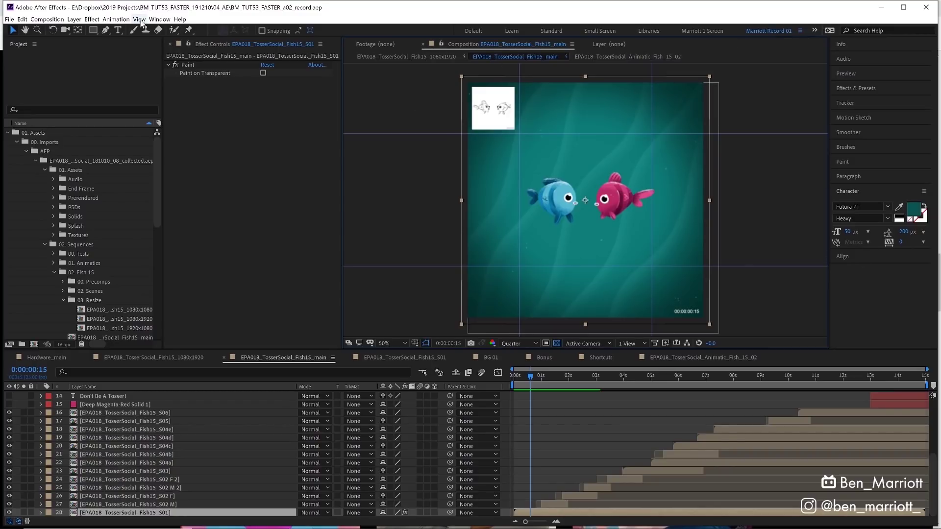
- Add the Libraries panel and save the layout as a new workspace named fun
left_click(159, 19)
left_click(234, 149)
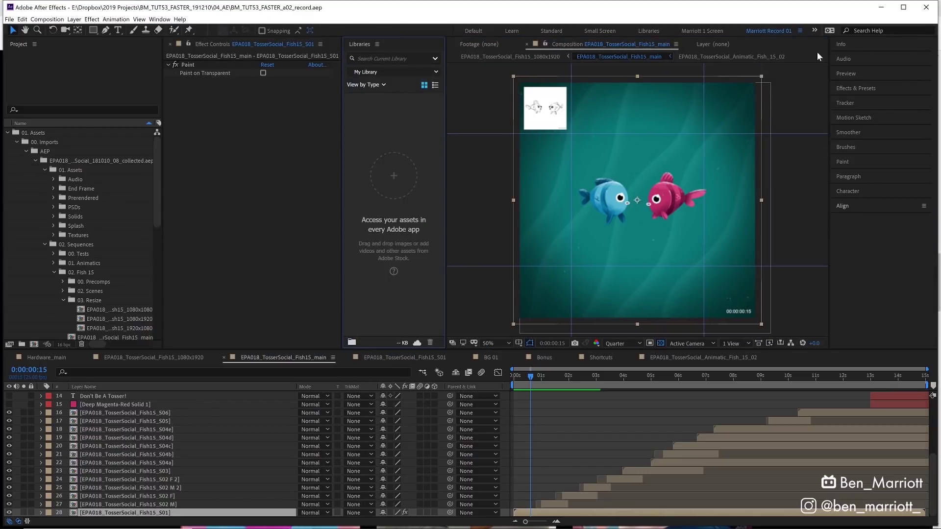
left_click(800, 31)
left_click(851, 50)
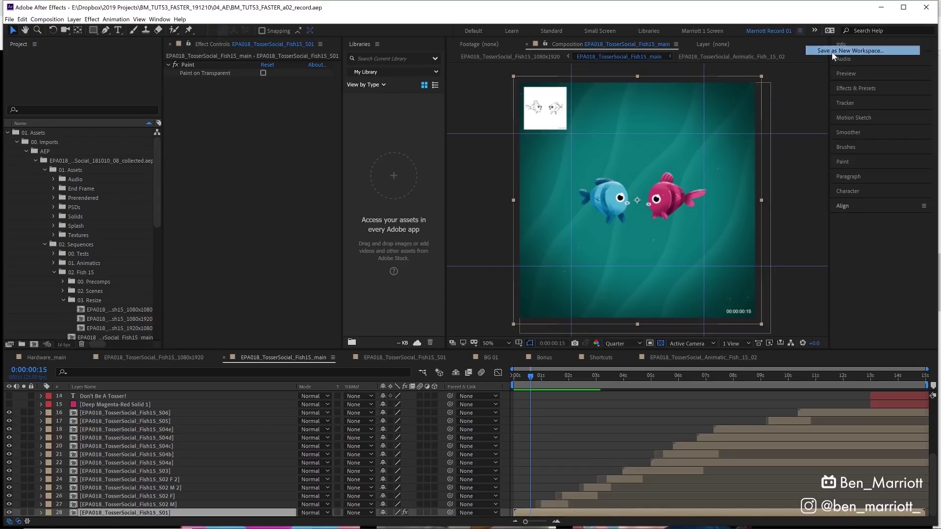
type("fun")
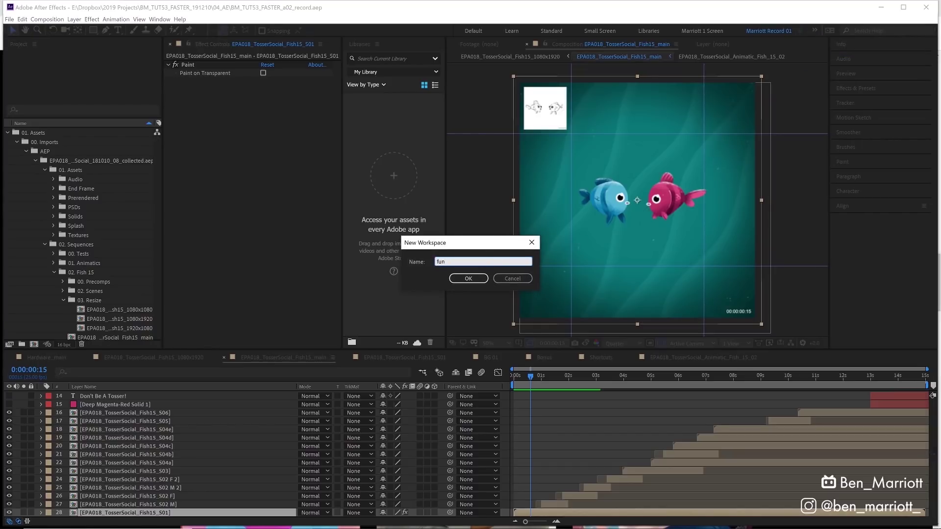
key("Return")
- Switch to Marriott Record 01, then Marriott 1 Screen, then back to fun
left_click(755, 32)
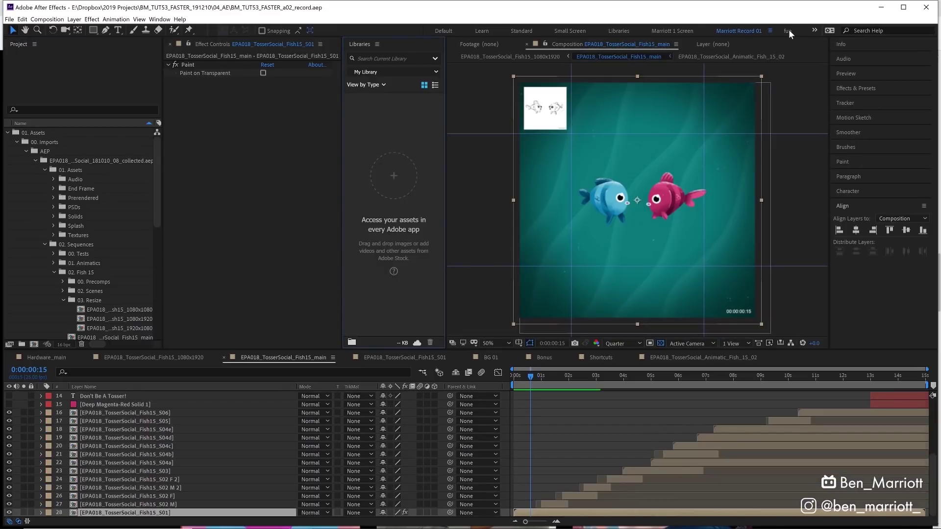
left_click(789, 32)
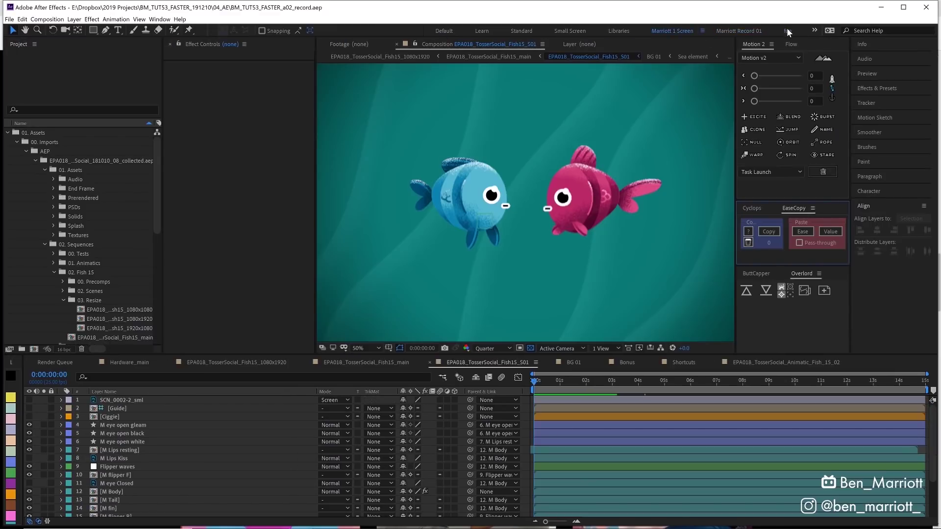
left_click(787, 29)
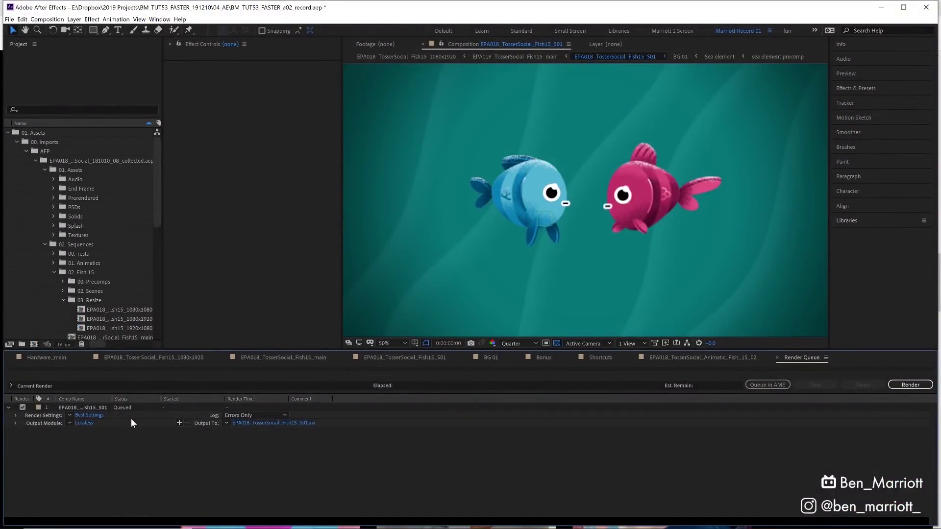
- Confirm the render item's AVI output settings and save them as the template 'Test Template'
left_click(84, 423)
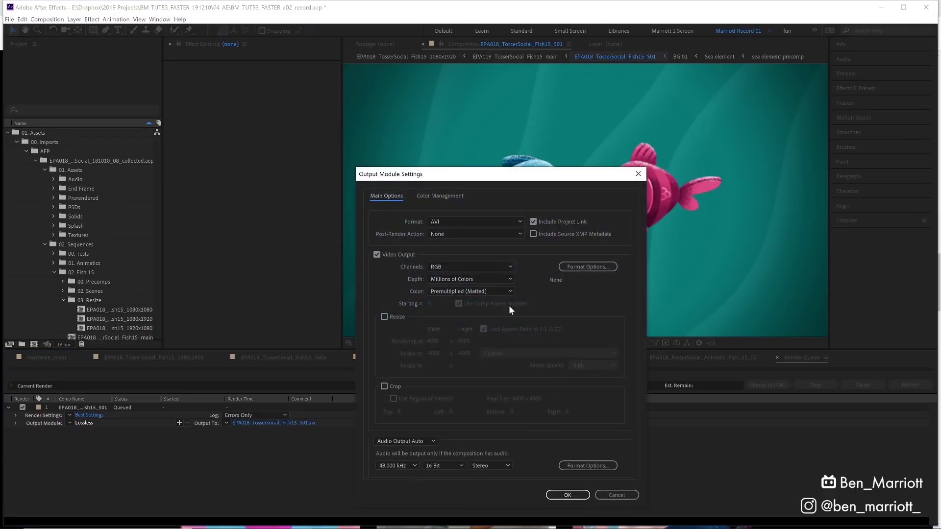
left_click(579, 267)
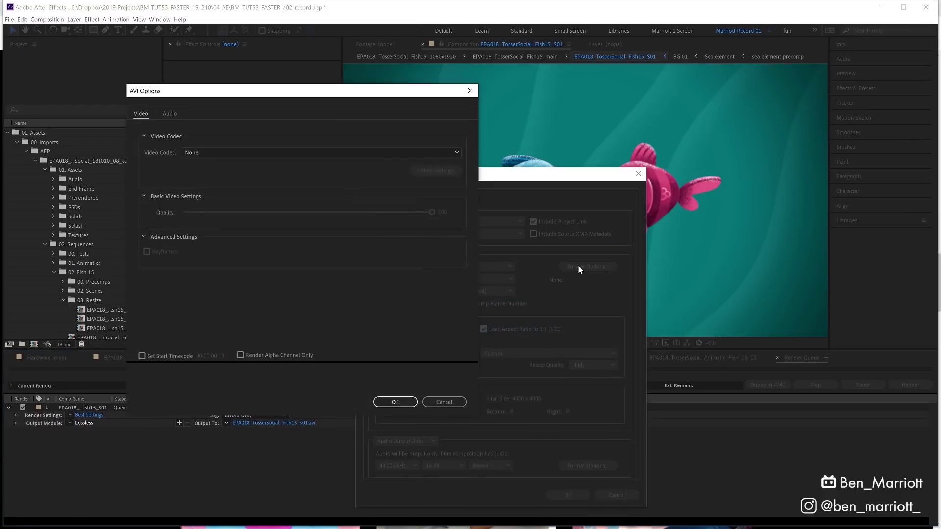
left_click(392, 399)
key("Return")
left_click(72, 423)
left_click(89, 421)
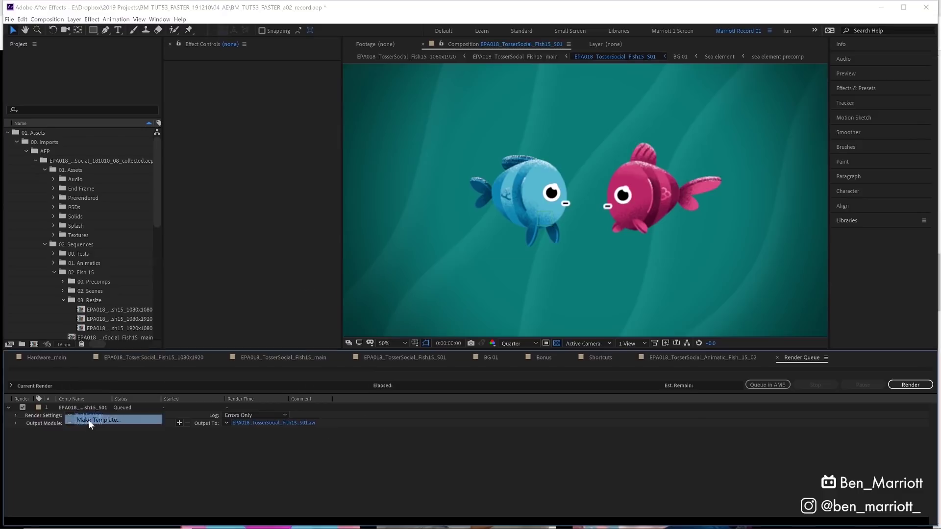
type("Test Template")
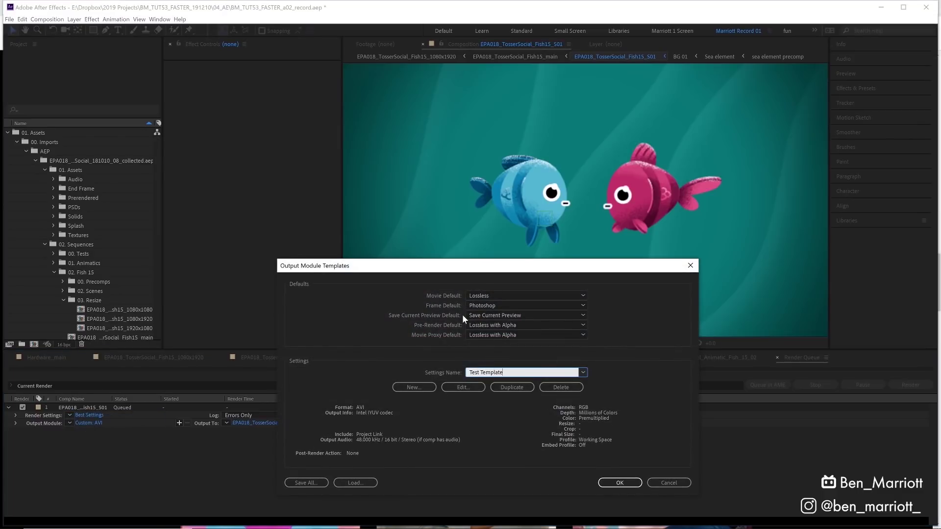
left_click(617, 480)
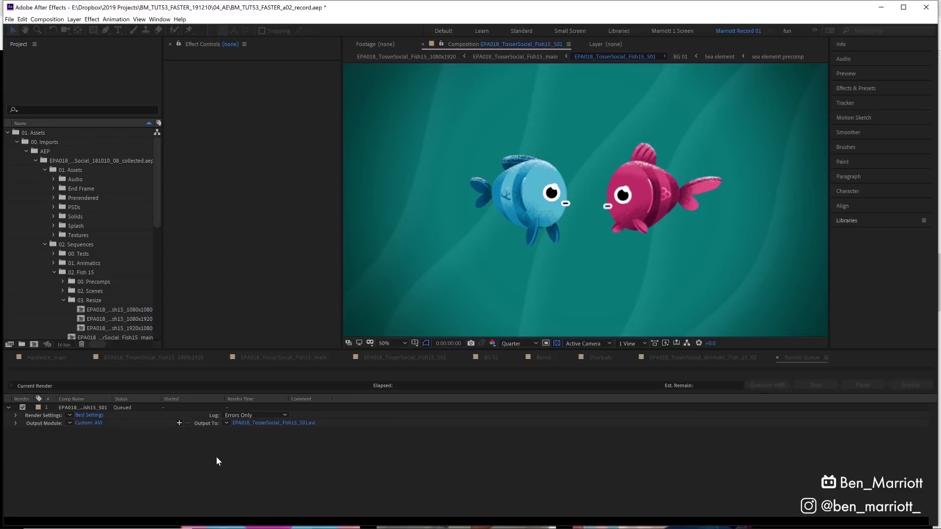
- Duplicate the render queue item and set the copy's output module to PNG seq
key("ctrl+d")
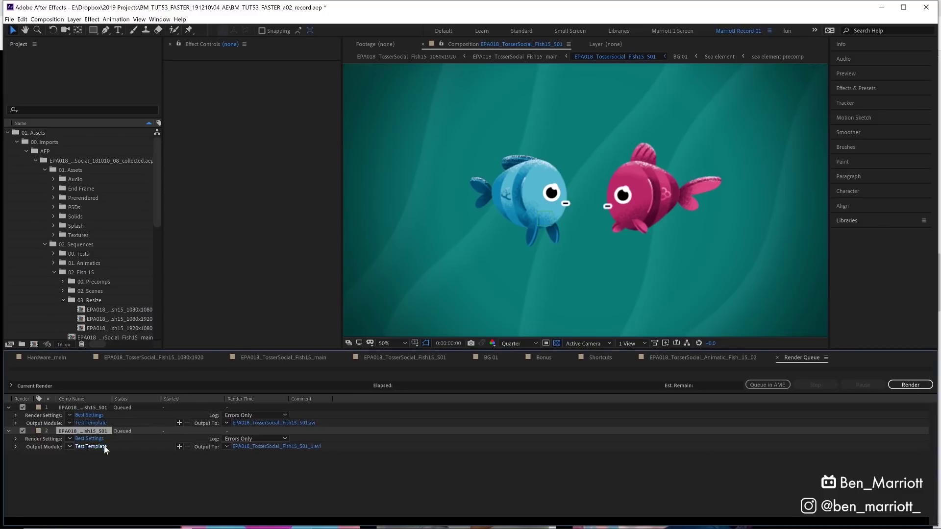
left_click(68, 447)
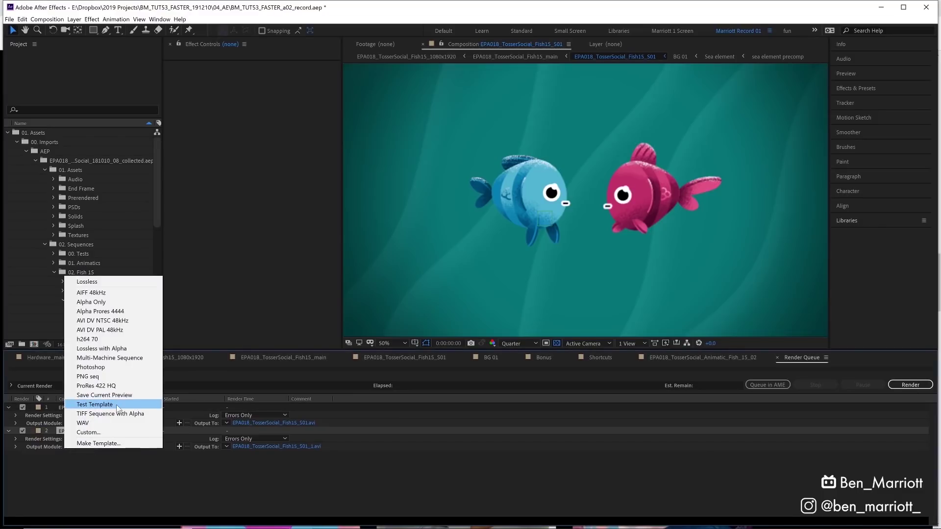
left_click(88, 376)
left_click(73, 442)
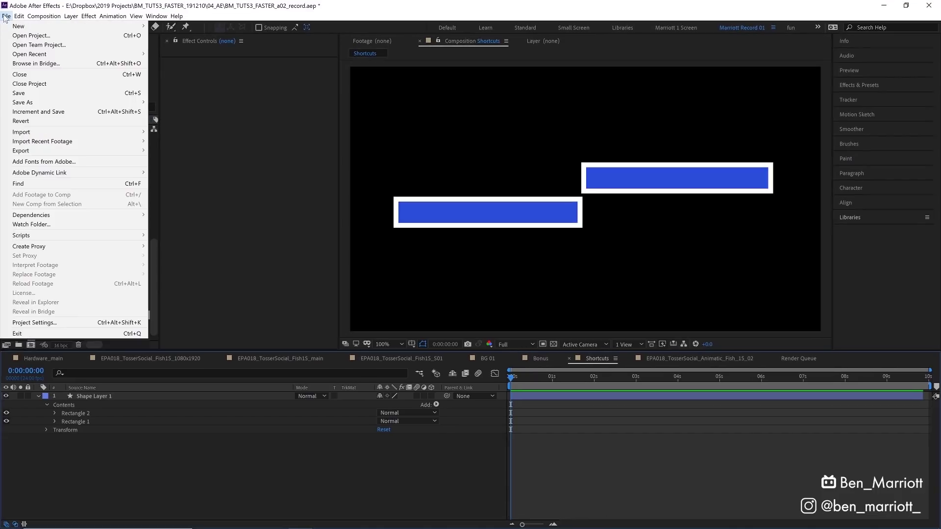
- Look through the Keyboard Shortcuts editor from the Edit menu and close it unchanged
mouse_move(19, 16)
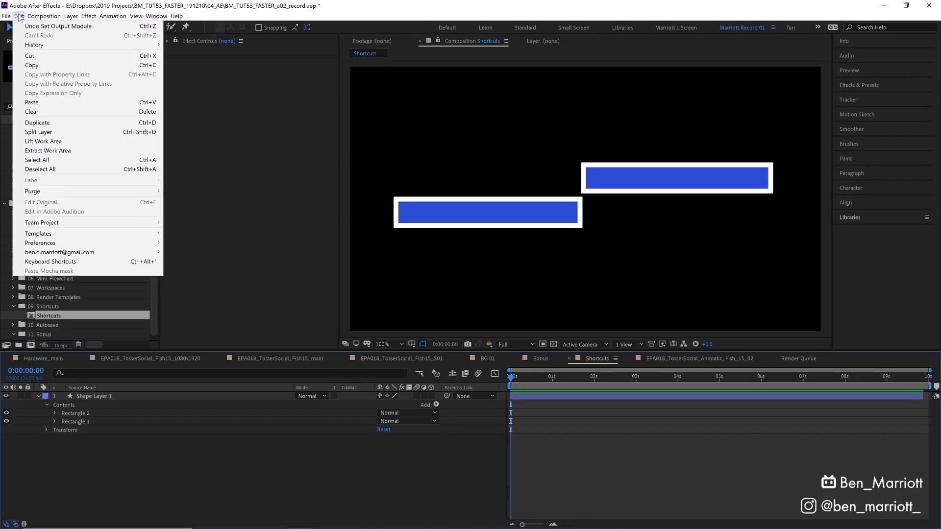
left_click(85, 262)
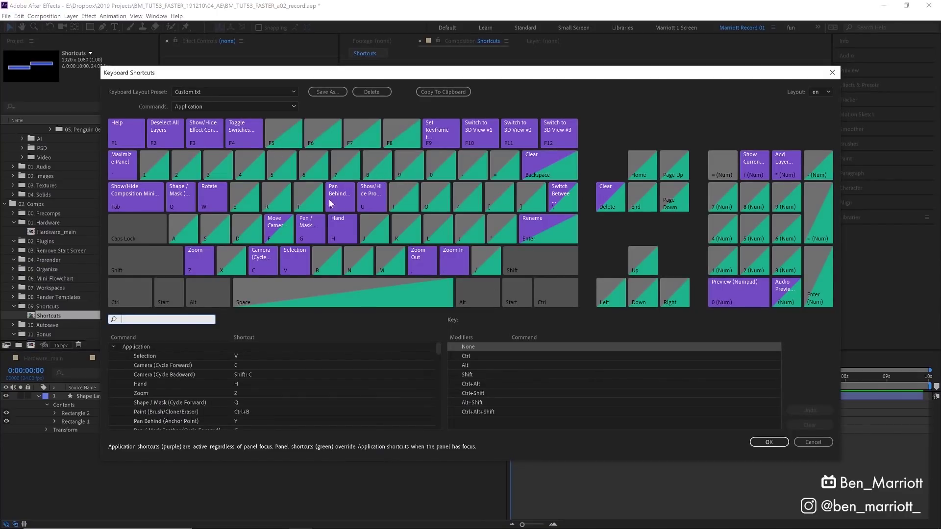
left_click(275, 106)
left_click(270, 91)
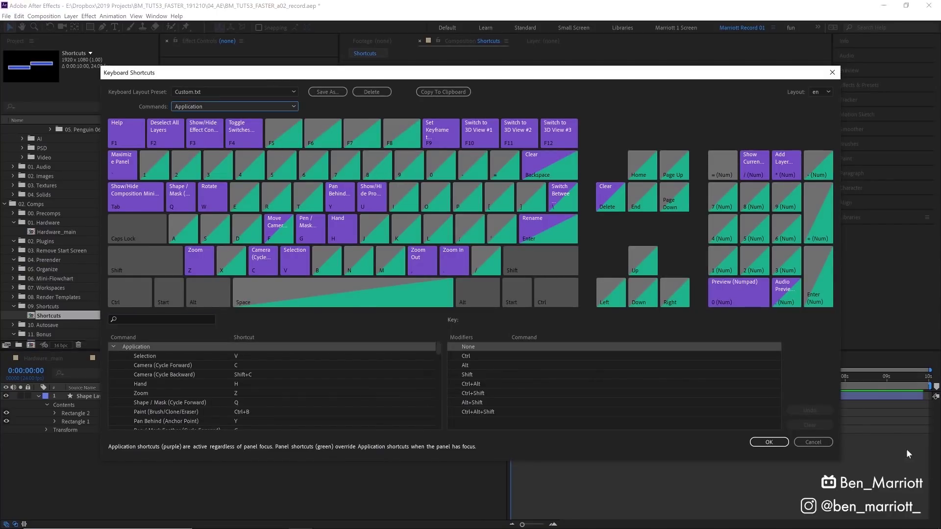
left_click(814, 443)
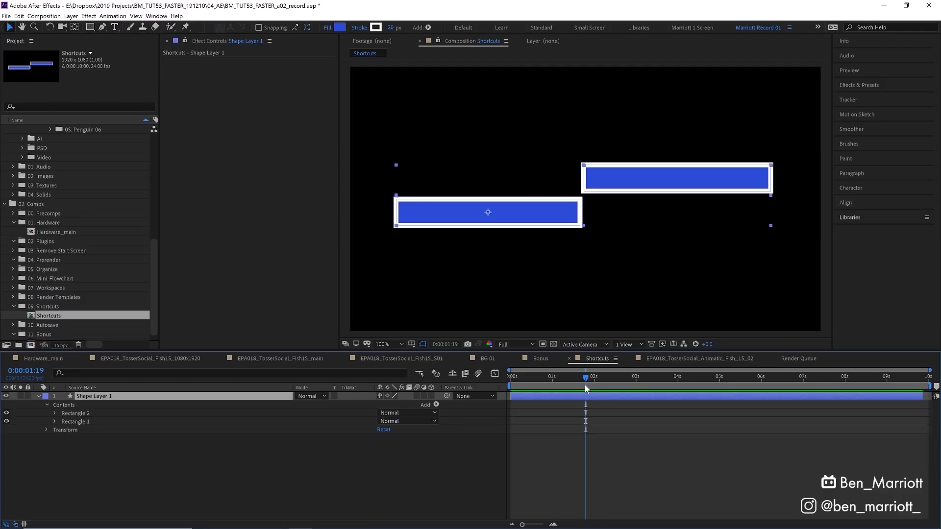
- Split Shape Layer 1 at 0:00:01:19, then search 'horizon' to find Flip Horizontal
key("ctrl+shift+d")
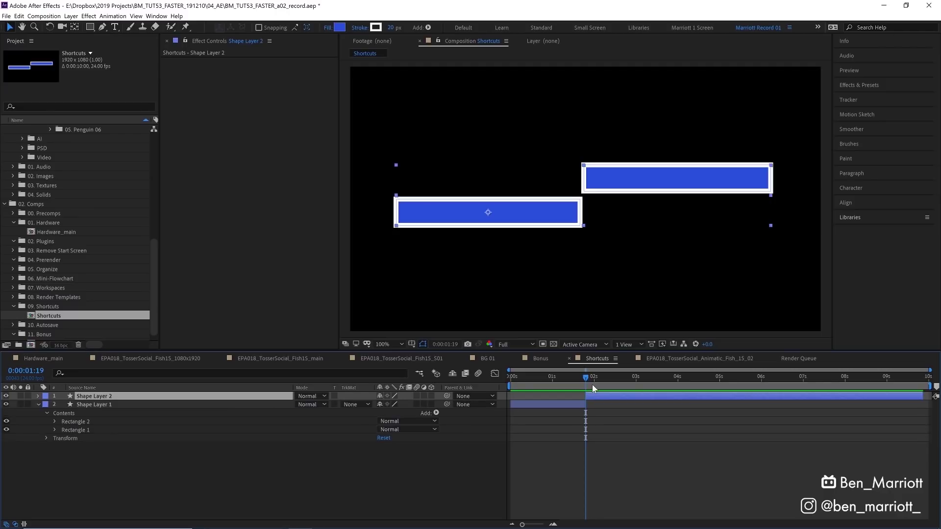
key("ctrl+alt+apostrophe")
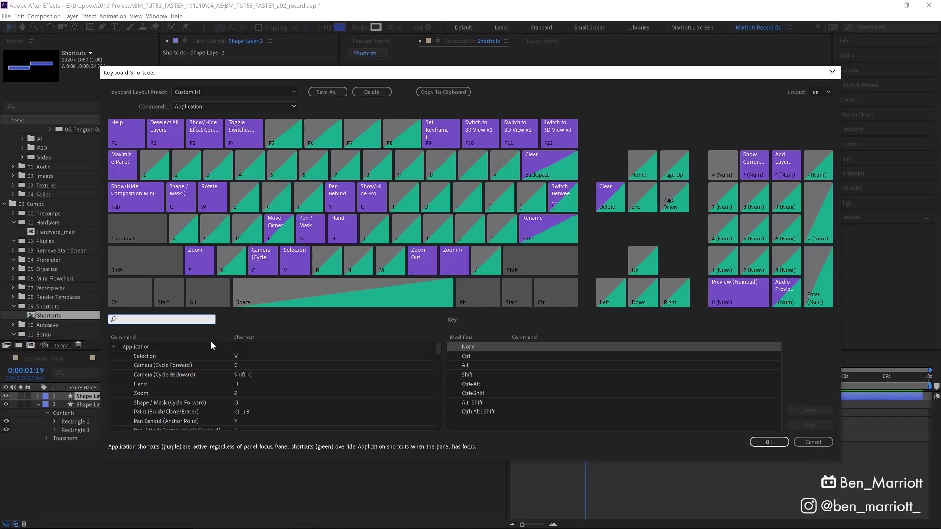
type("horizon")
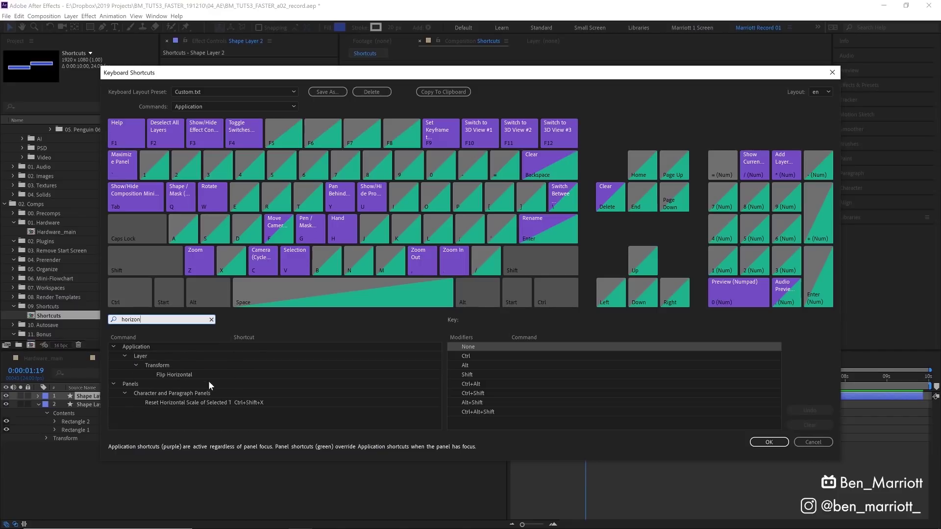
left_click(242, 374)
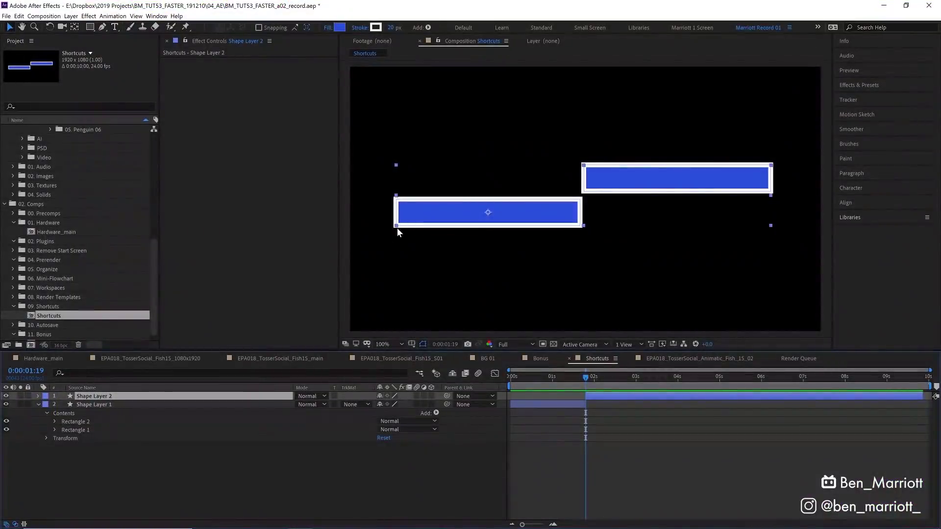
- In Auto-Save preferences, set Save every to 5 minutes and Maximum Project Versions to 15
left_click(19, 16)
mouse_move(137, 245)
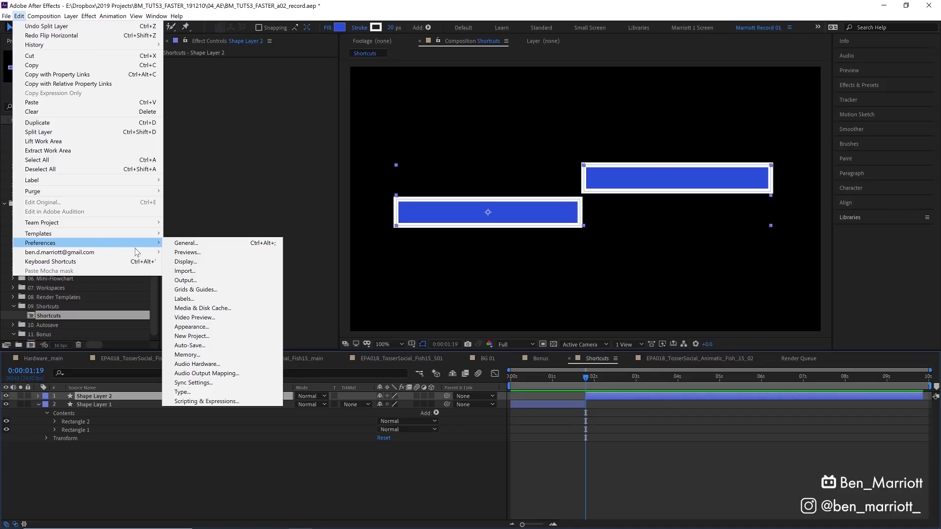
left_click(191, 345)
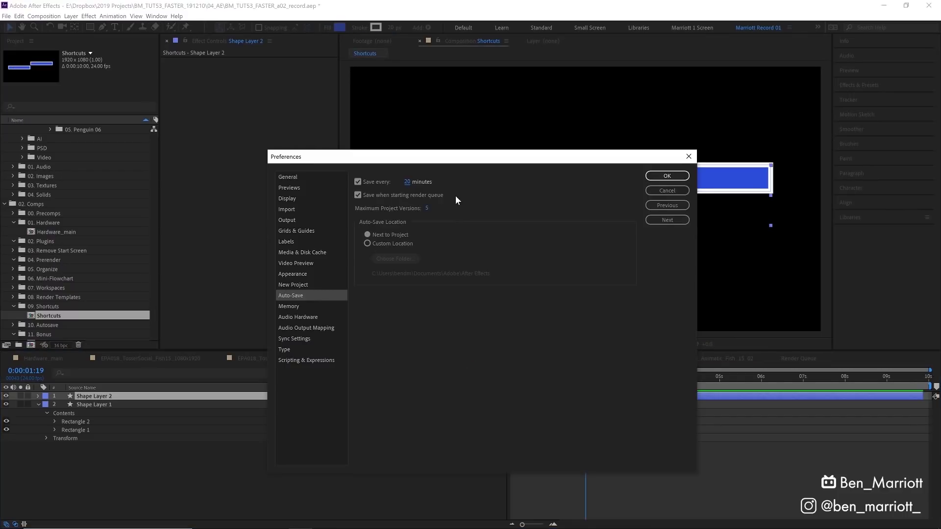
left_click(407, 184)
type("5")
key("Return")
type("15")
key("Return")
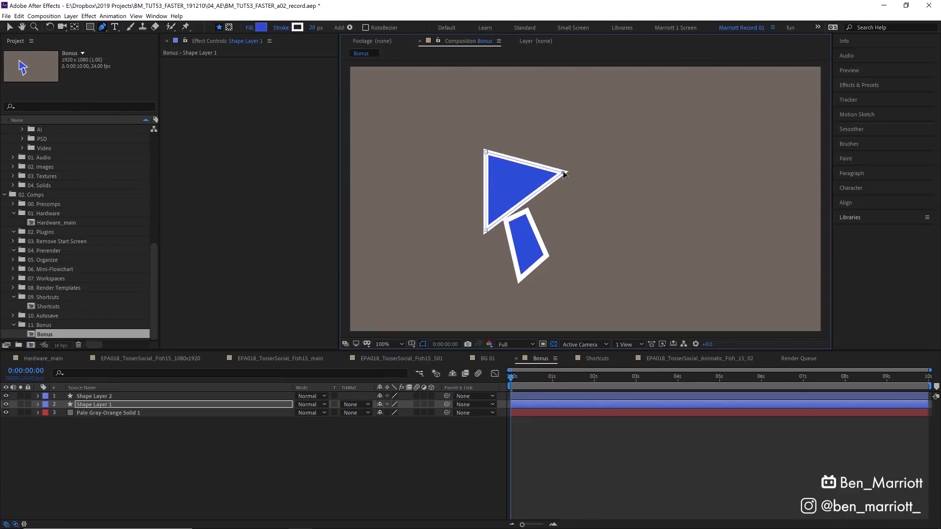
- Nudge the arrow triangle's tip vertex slightly in the Bonus comp
mouse_move(563, 173)
left_mouse_down()
mouse_move(551, 181)
mouse_move(563, 188)
mouse_move(554, 189)
left_mouse_up()
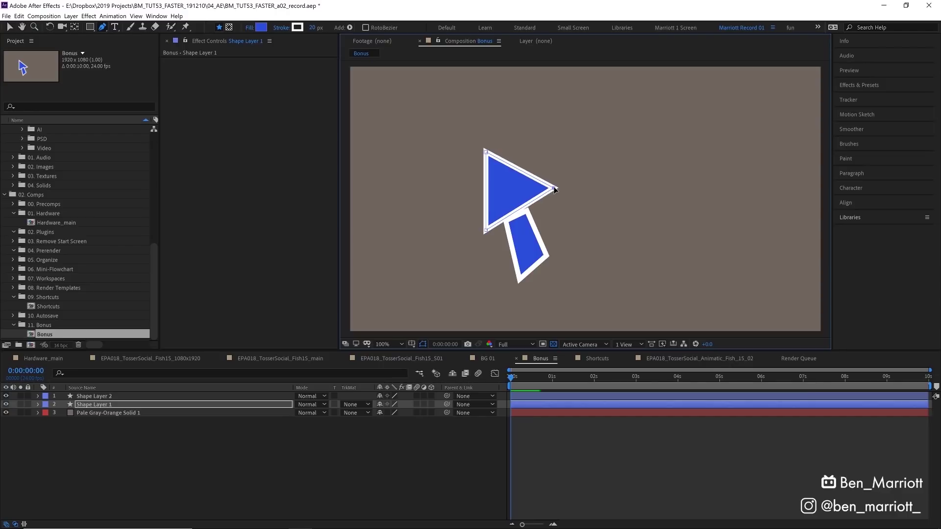